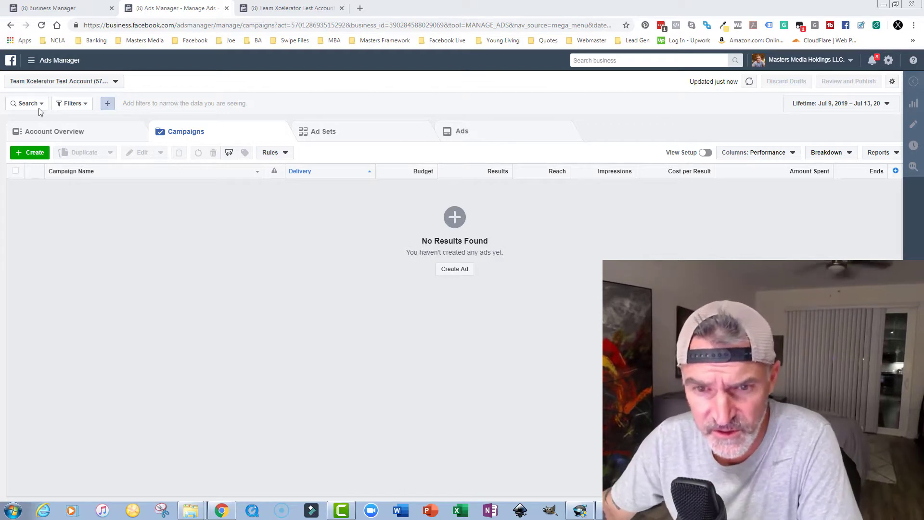
- Open the Audiences library from Ads Manager and start creating a saved audience
click(30, 63)
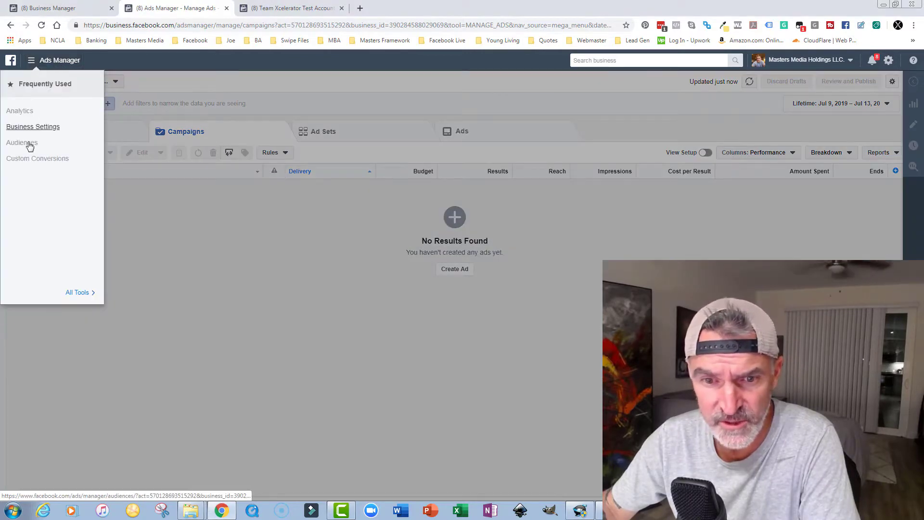
click(76, 298)
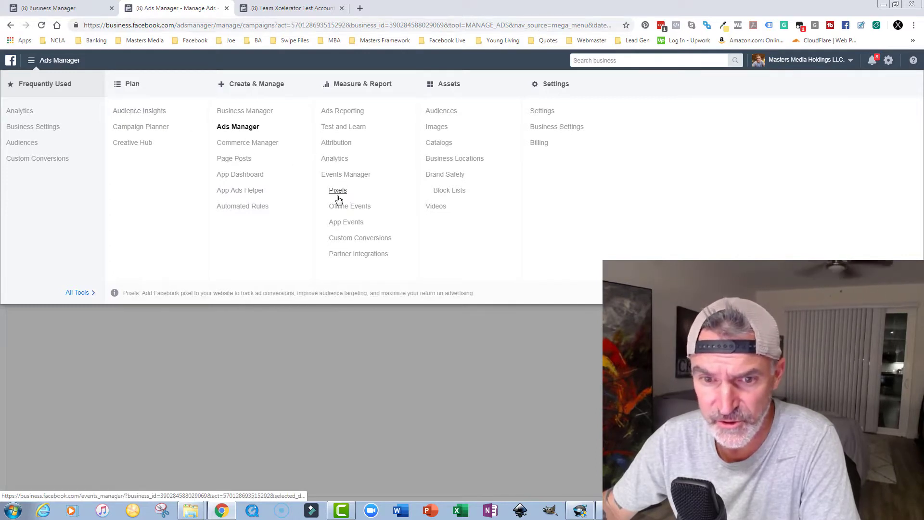
click(18, 147)
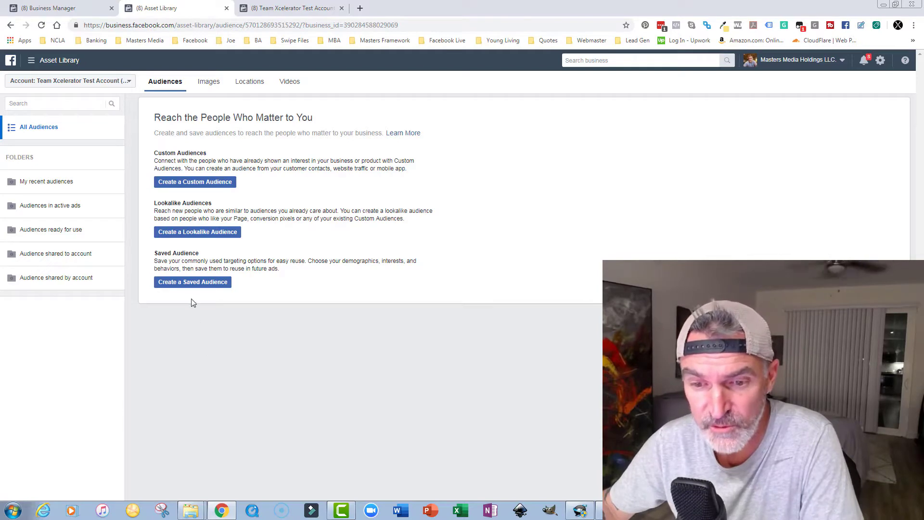
click(194, 284)
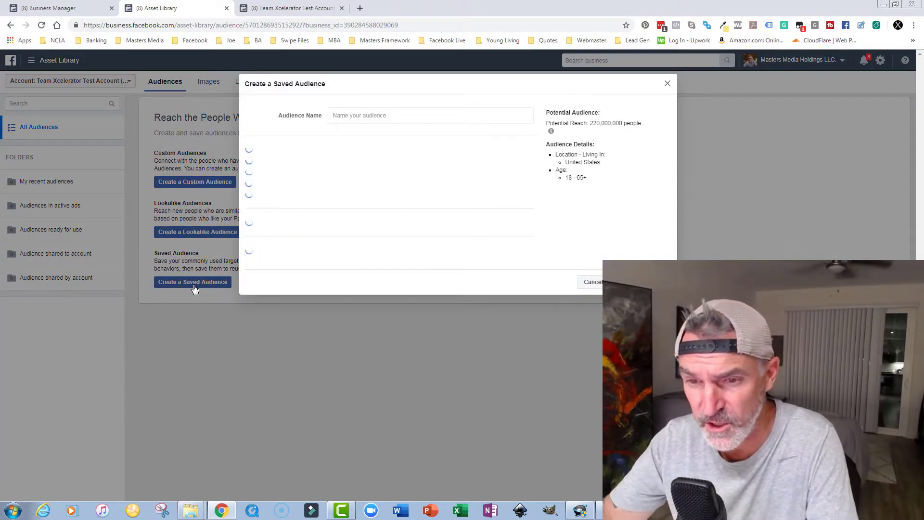
- Name the saved audience "Primer Audience Fishing July 2019 VV"
click(357, 118)
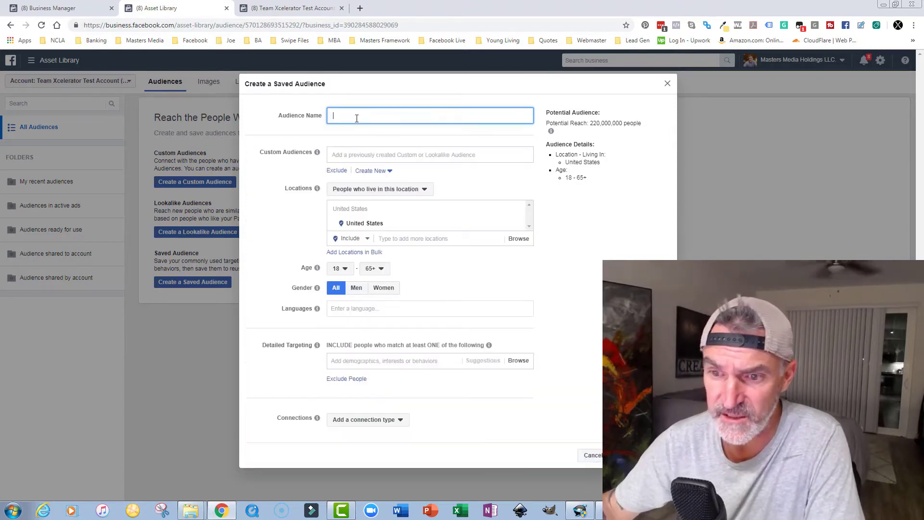
text(Pr)
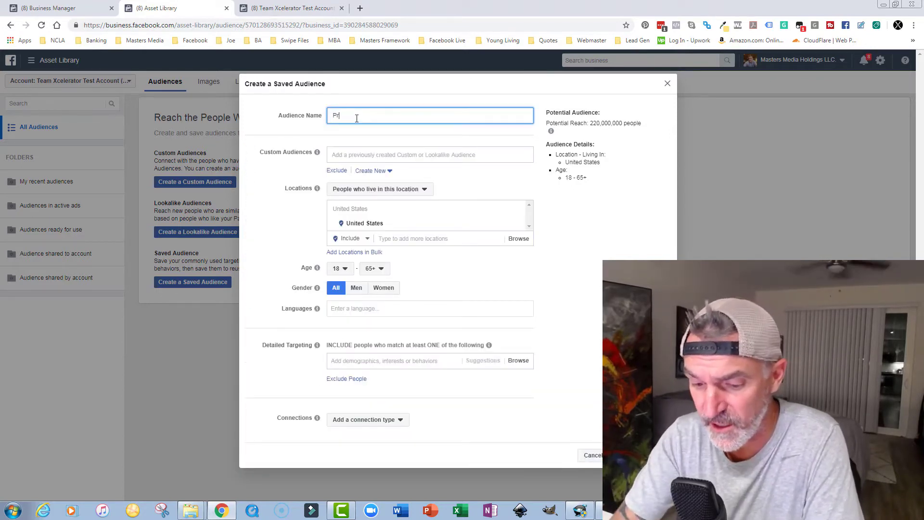
text(imer )
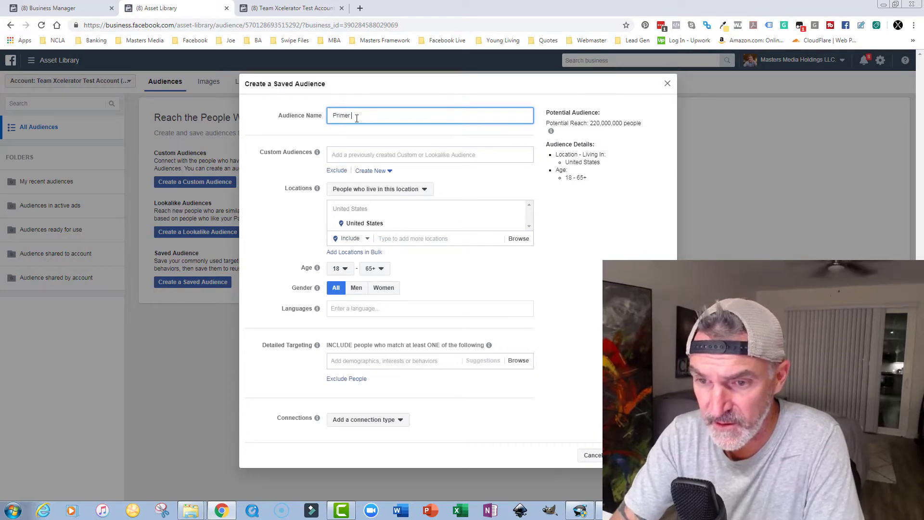
text(App)
text(ienc)
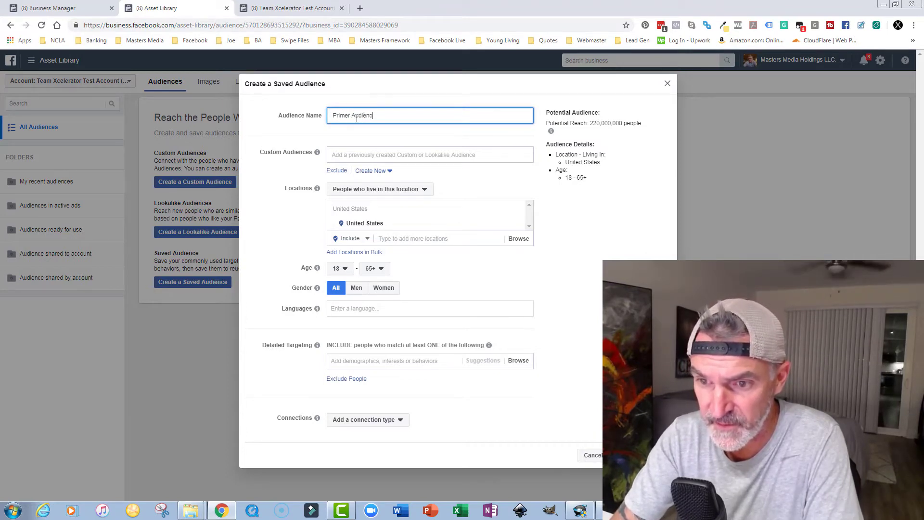
text(e Fishing)
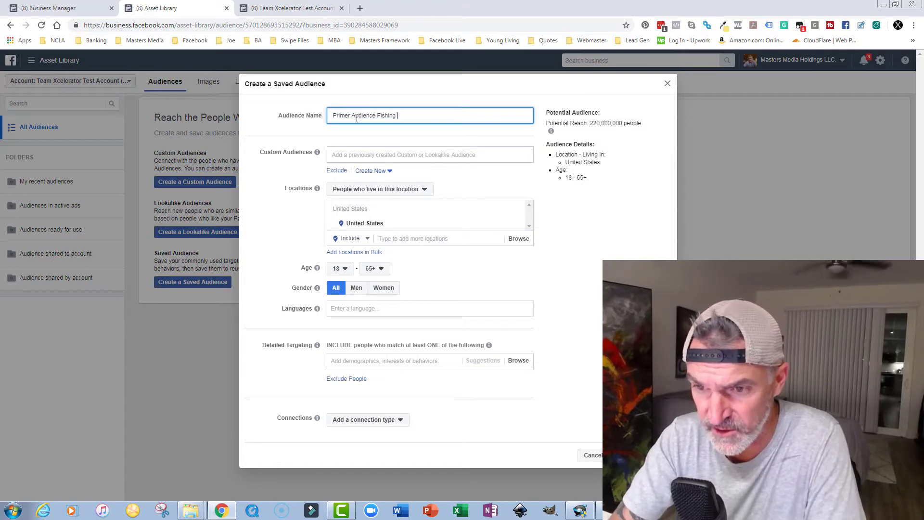
text( July )
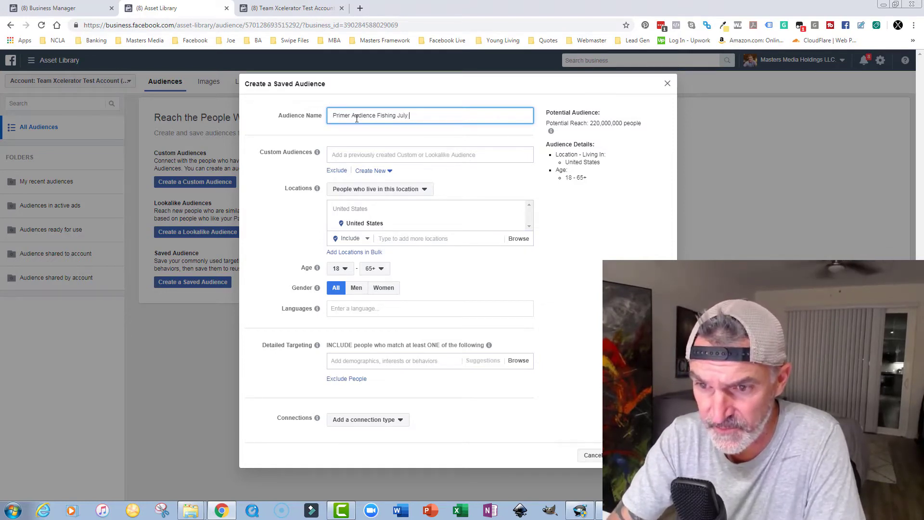
text(2019)
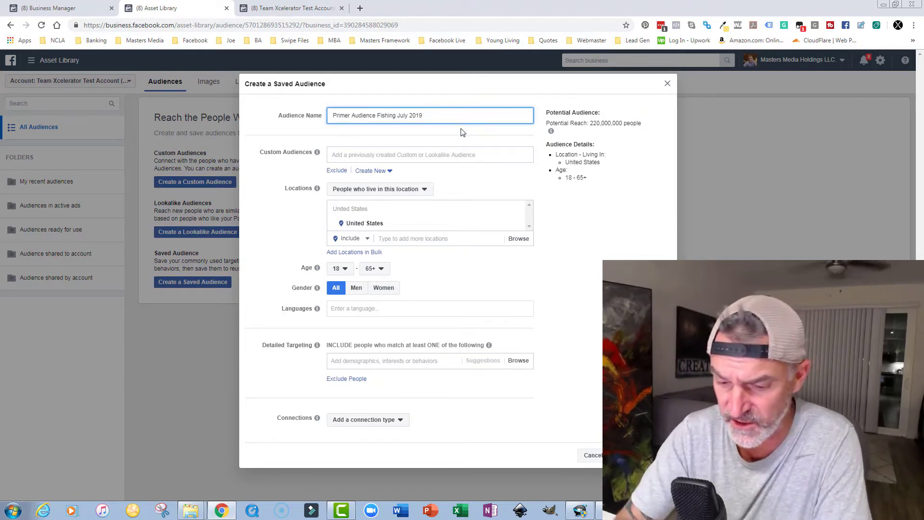
text(W)
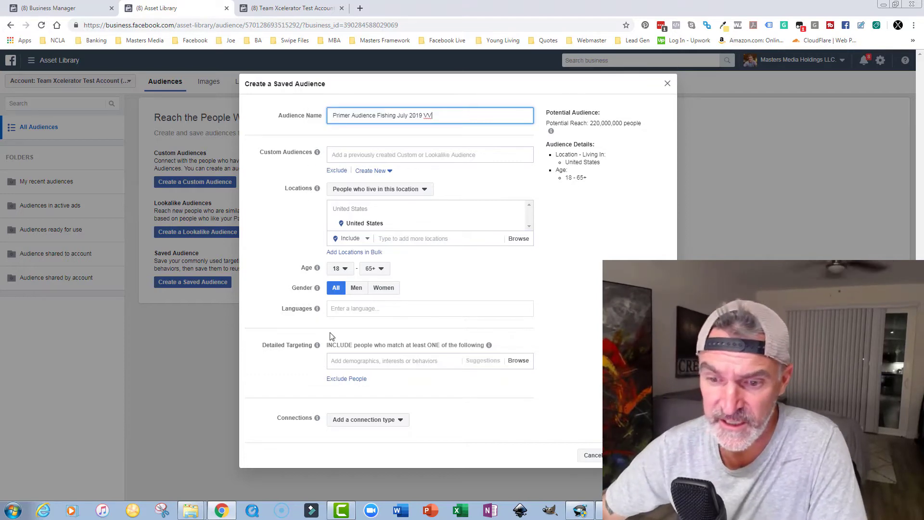
- Add the interests Fishing and Hunting to the audience's detailed targeting
click(353, 361)
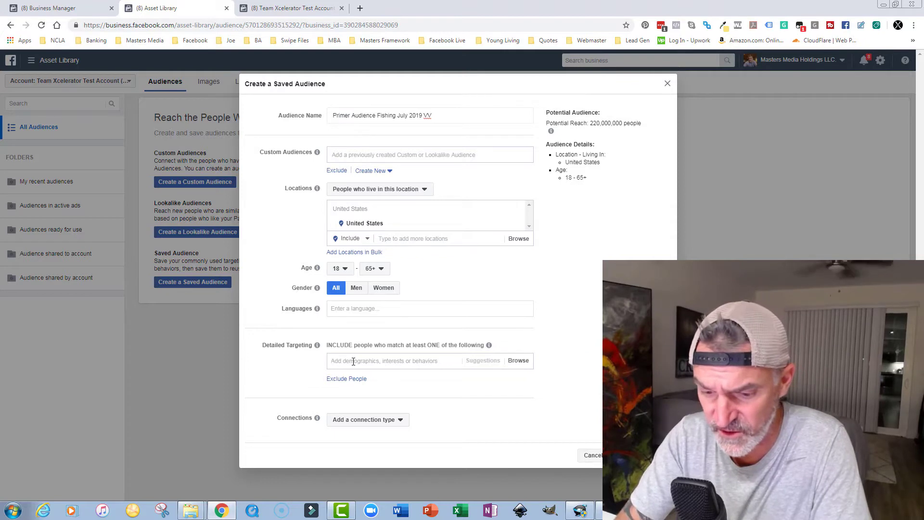
text(Fishing)
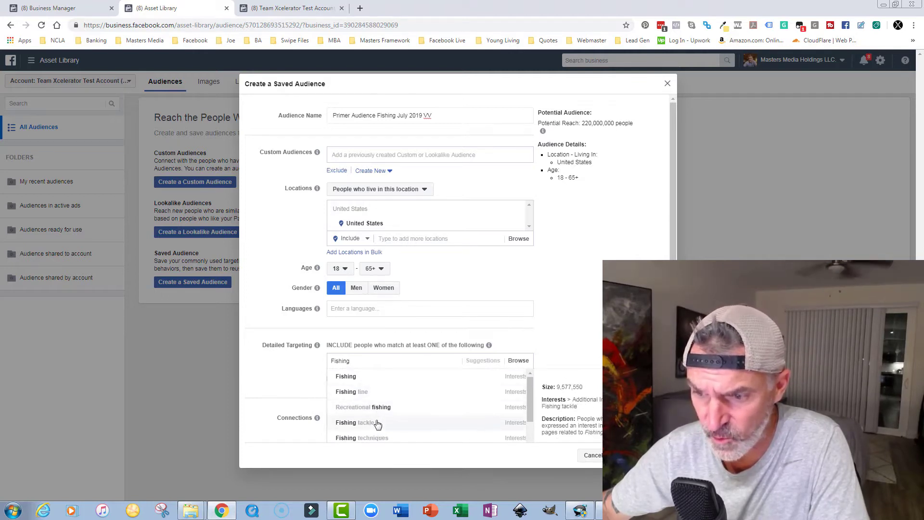
click(367, 380)
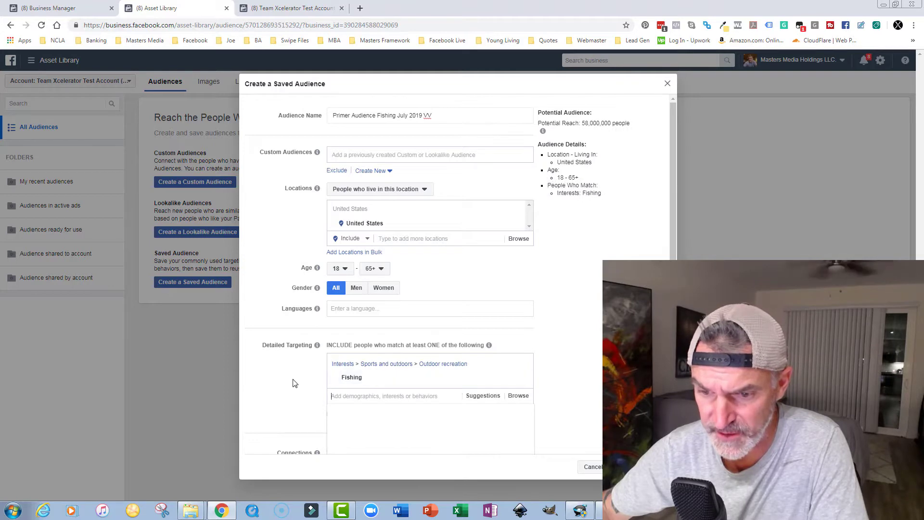
scroll(296, 383, down, 2)
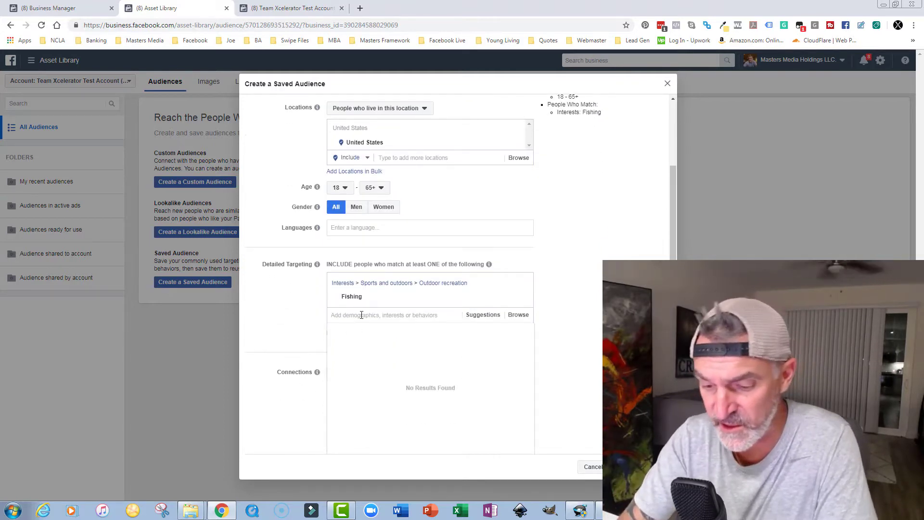
text(Hunting)
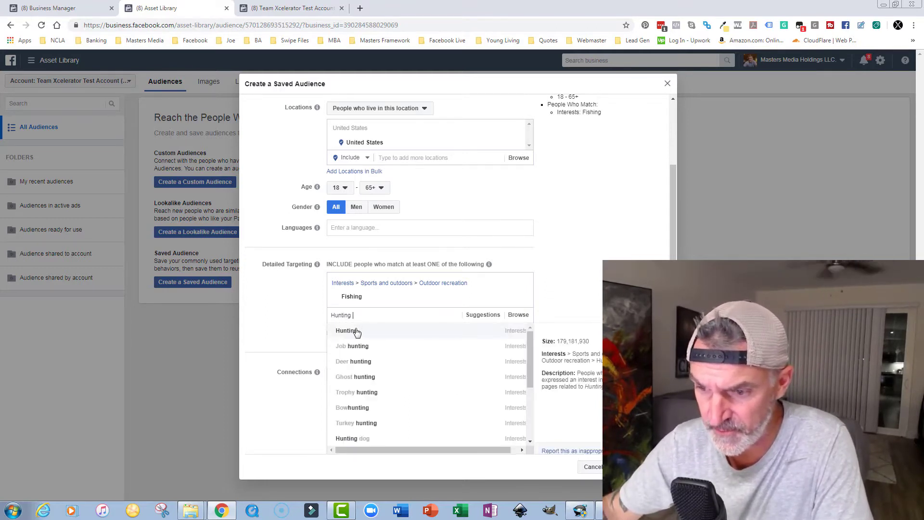
click(357, 332)
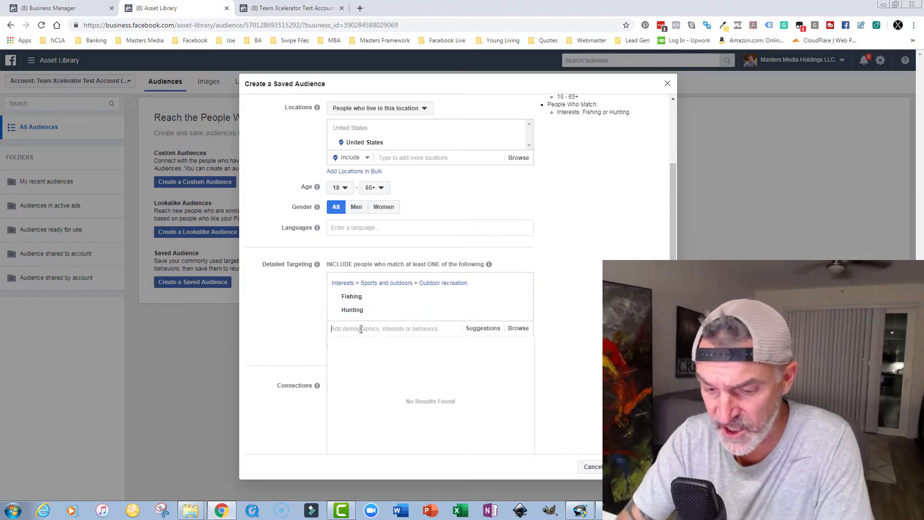
- Add the interest Recreational fishing to the audience's detailed targeting
text(Recrea)
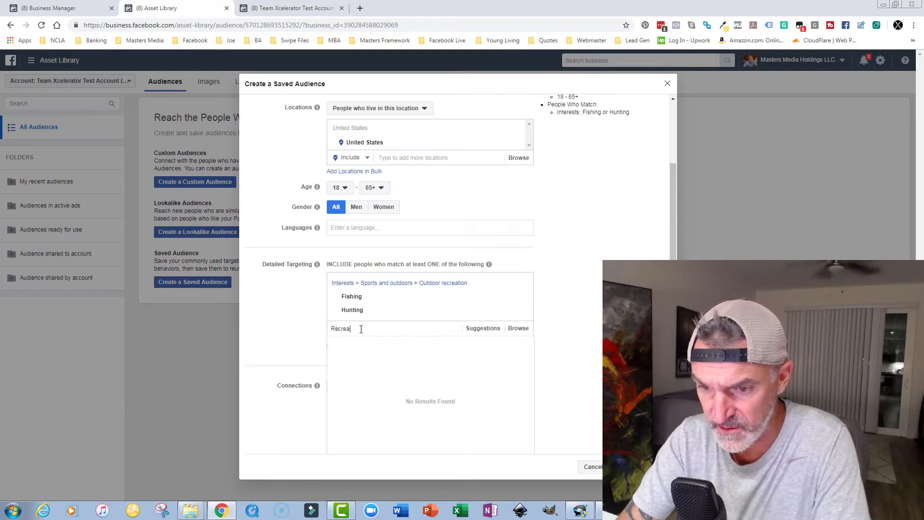
key(BackSpace)
text(tional)
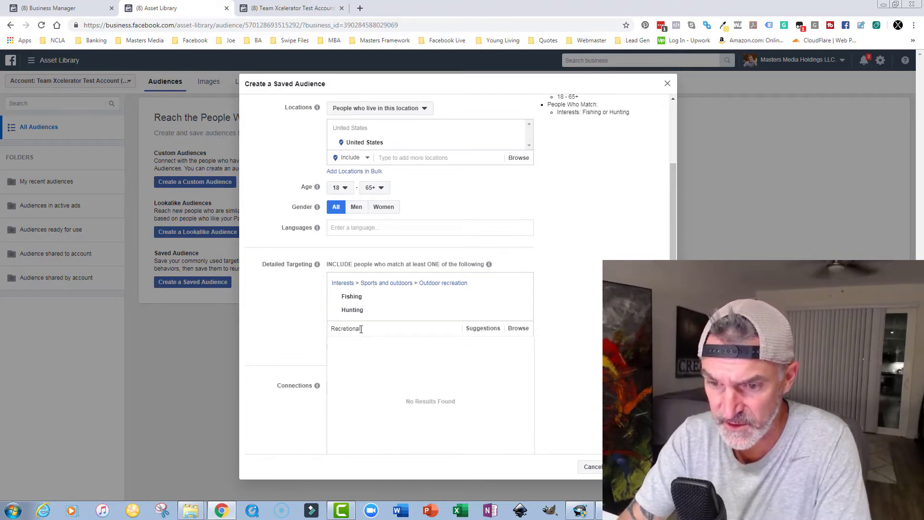
key(BackSpace)
key(BackSpace)
key(BackSpace)
key(BackSpace)
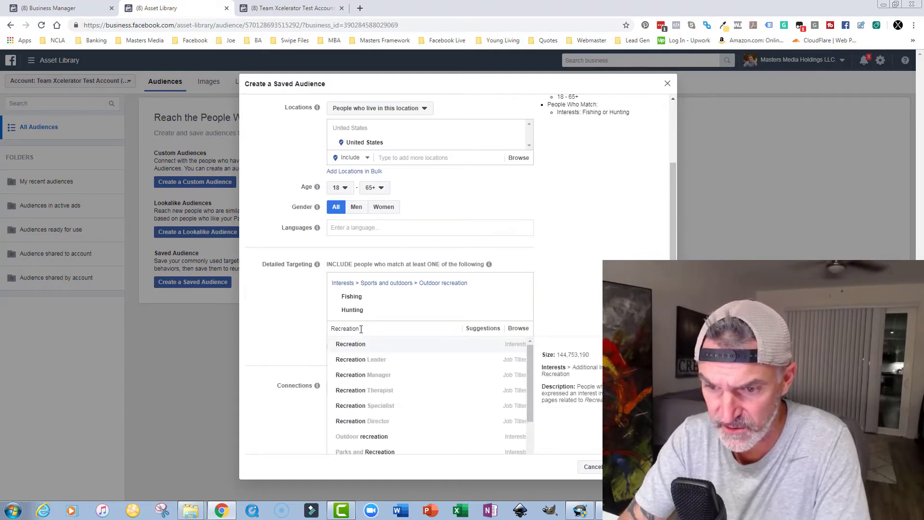
text(al)
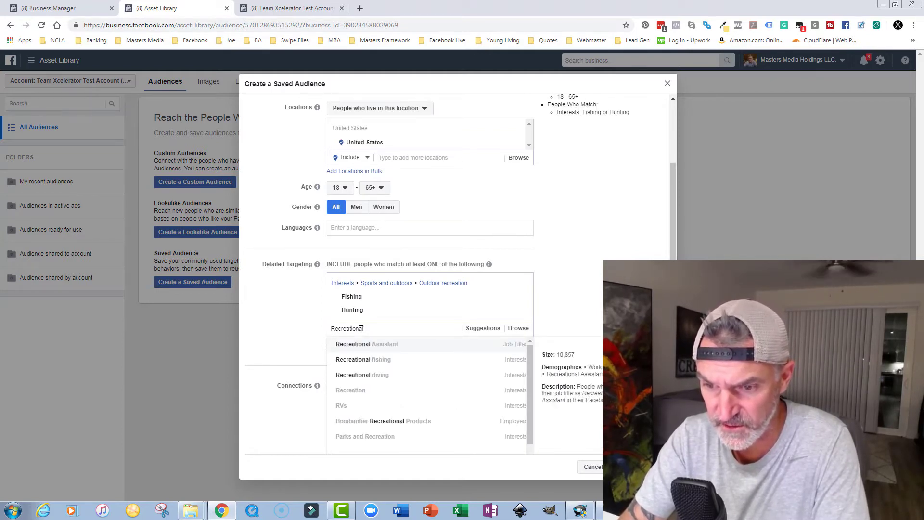
text( fishing)
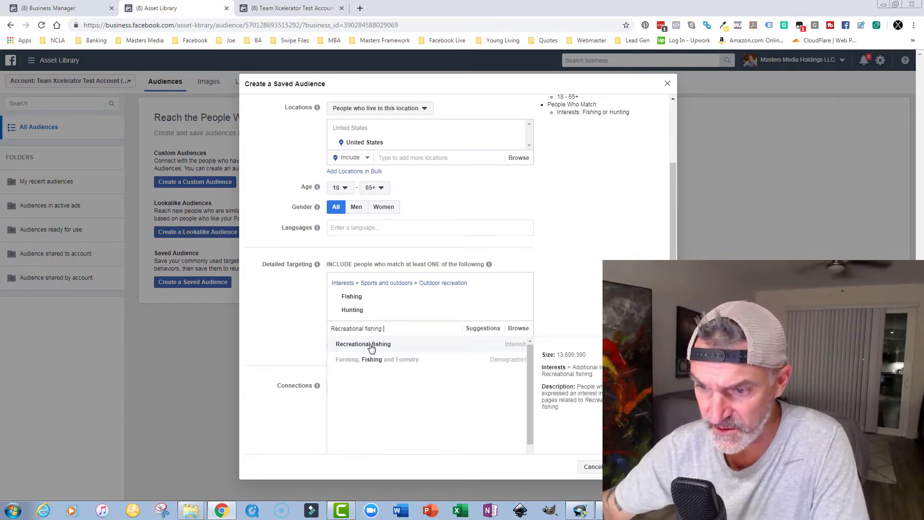
click(372, 345)
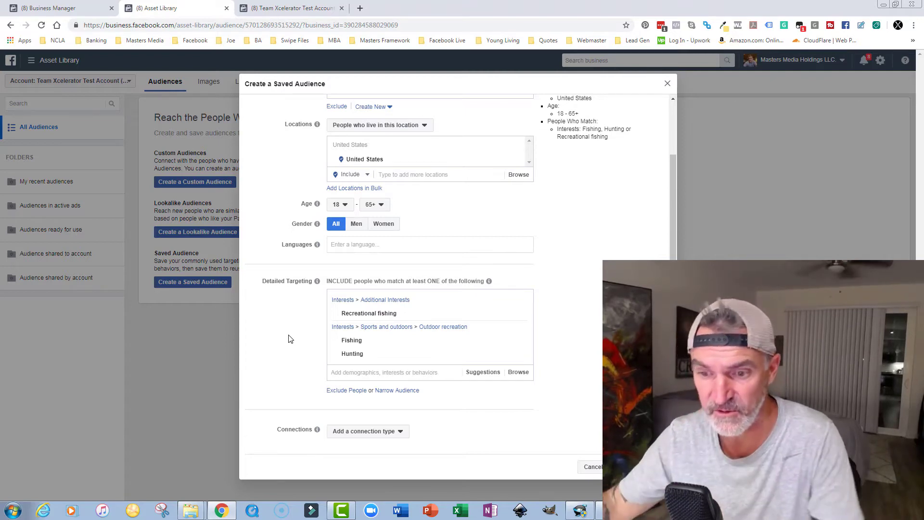
- Check the available connection types without adding one, and save the audience
click(385, 432)
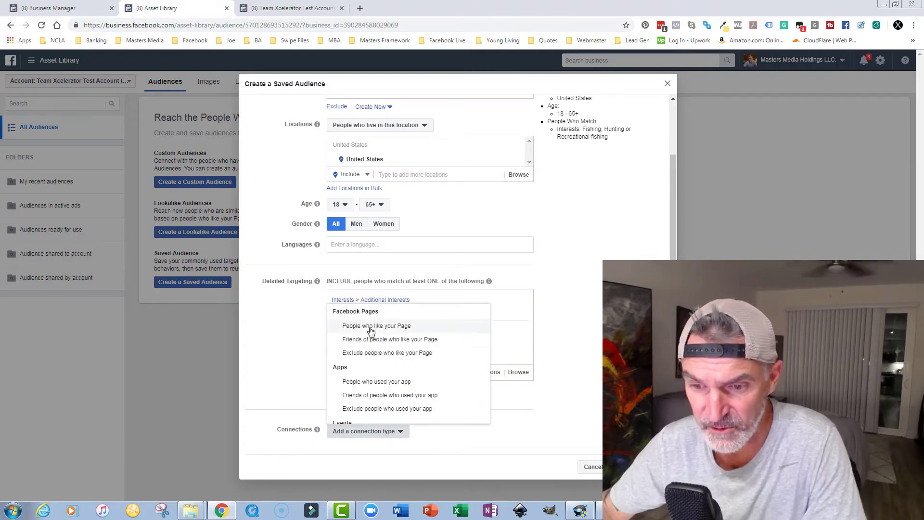
click(270, 369)
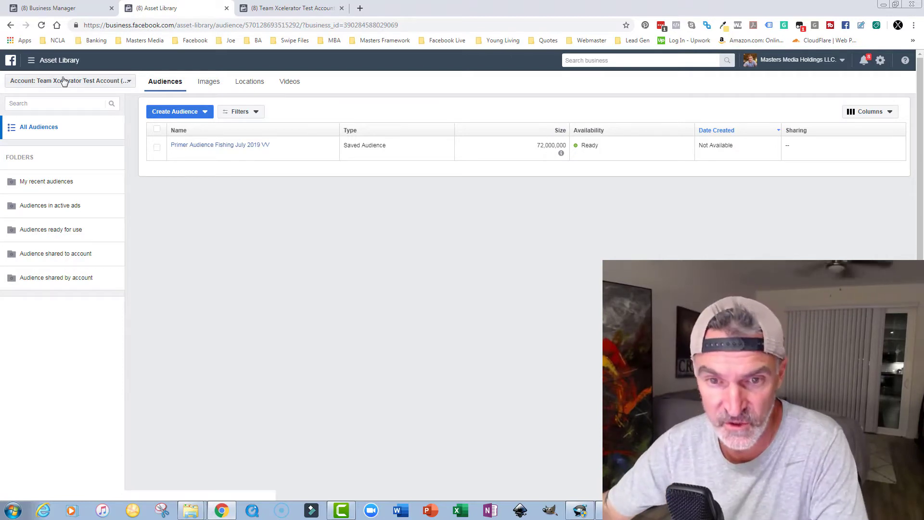
- Return to Ads Manager and start a new campaign from scratch instead of continuing the earlier draft
click(31, 63)
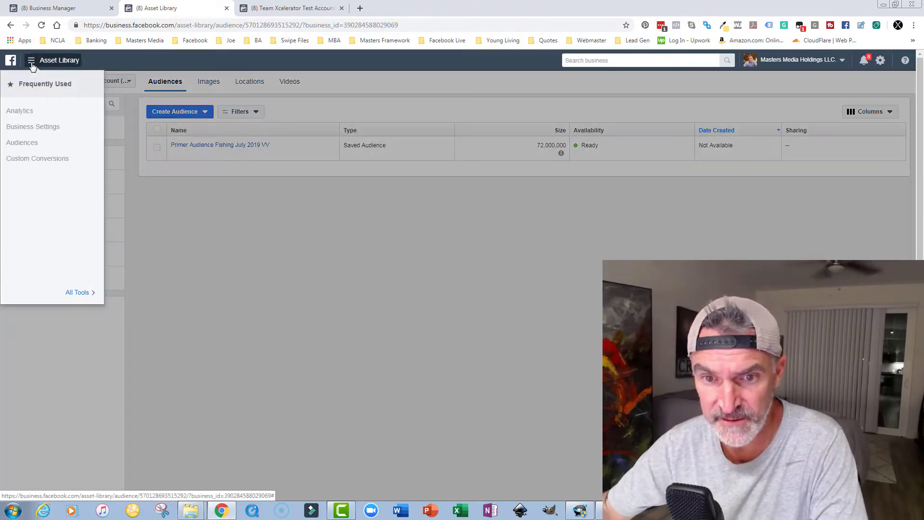
click(81, 292)
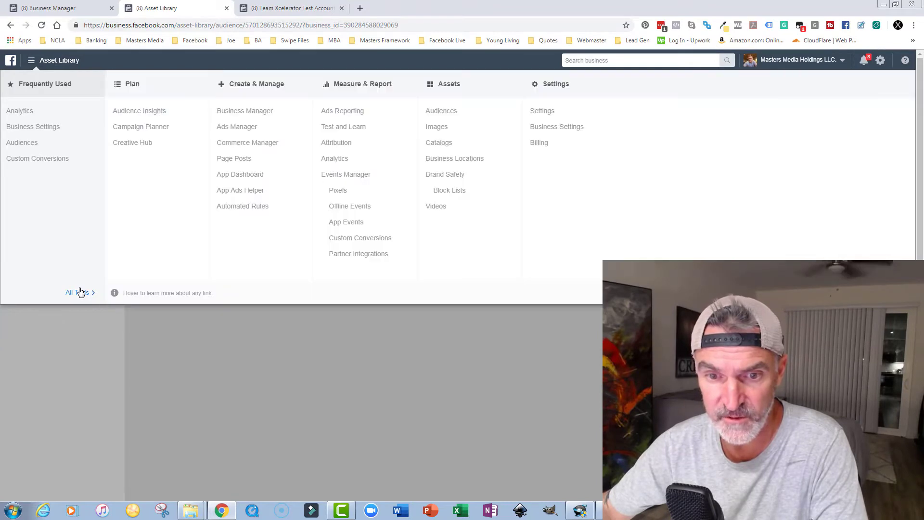
click(234, 128)
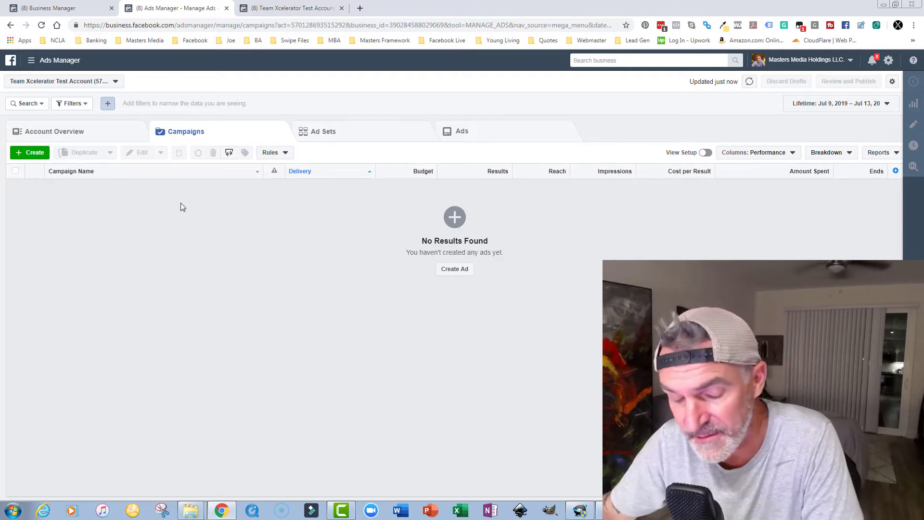
click(29, 153)
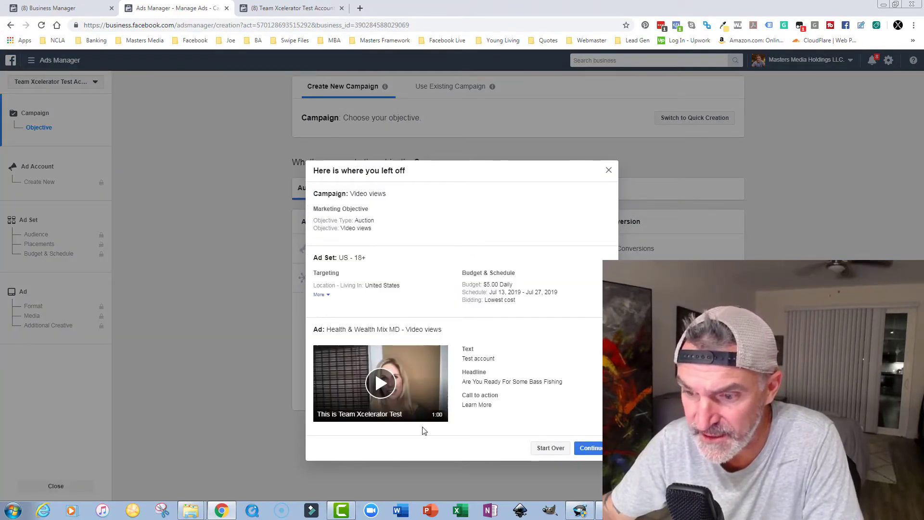
click(552, 447)
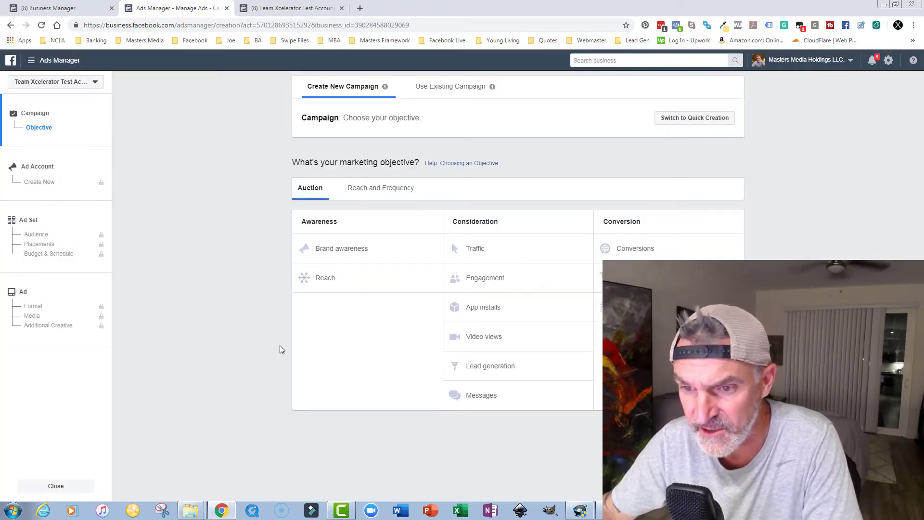
- Choose the Video views objective and continue through the ad account setup with its default settings to the ad set
click(489, 339)
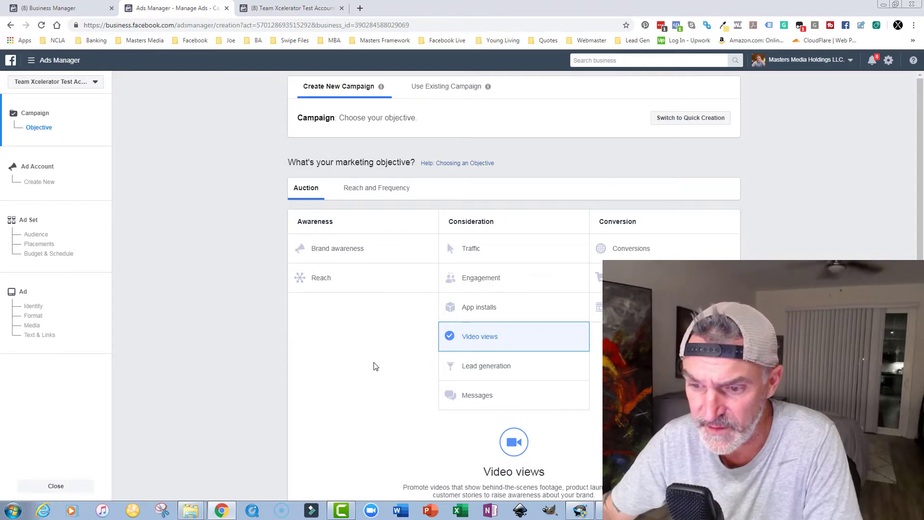
scroll(374, 365, down, 4)
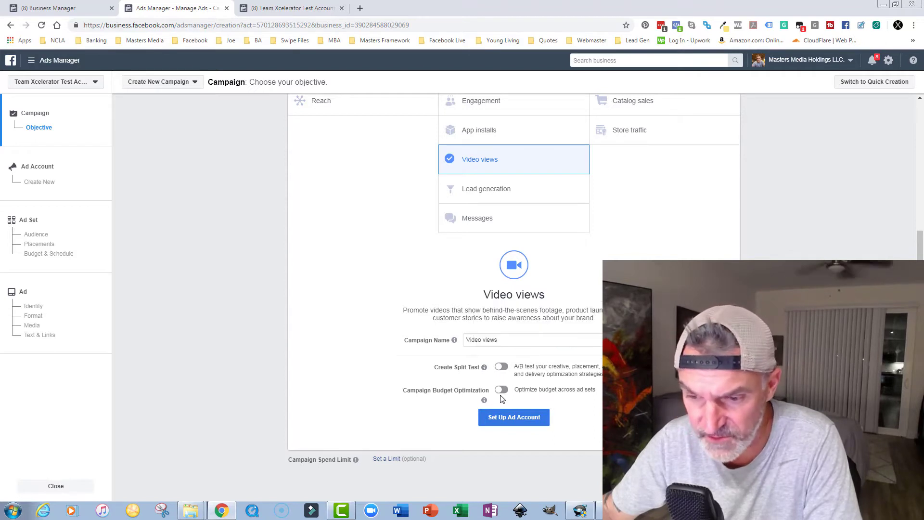
click(512, 418)
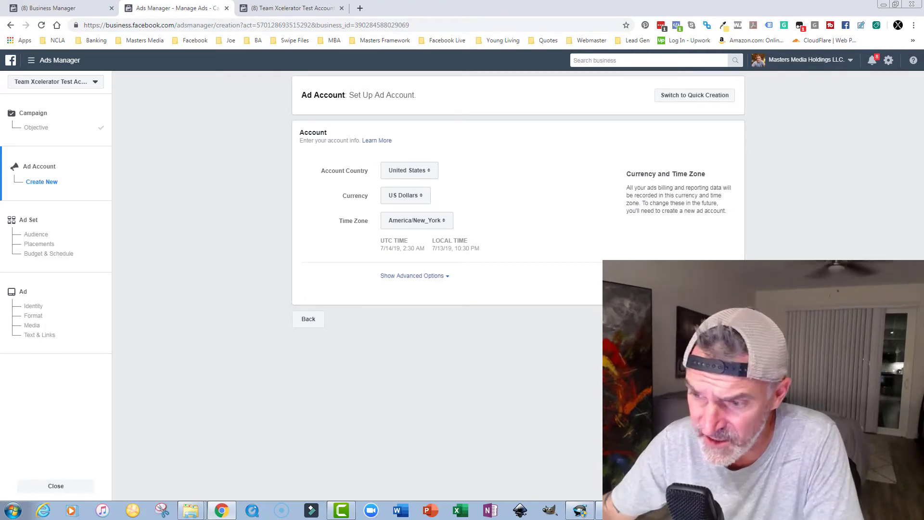
click(722, 319)
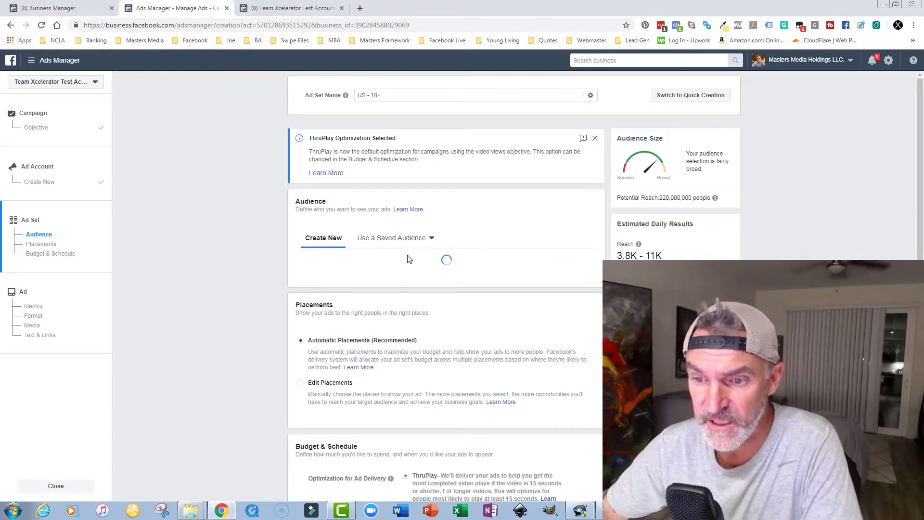
- Apply the saved audience Primer Audience Fishing July 2019 VV to the ad set
click(413, 239)
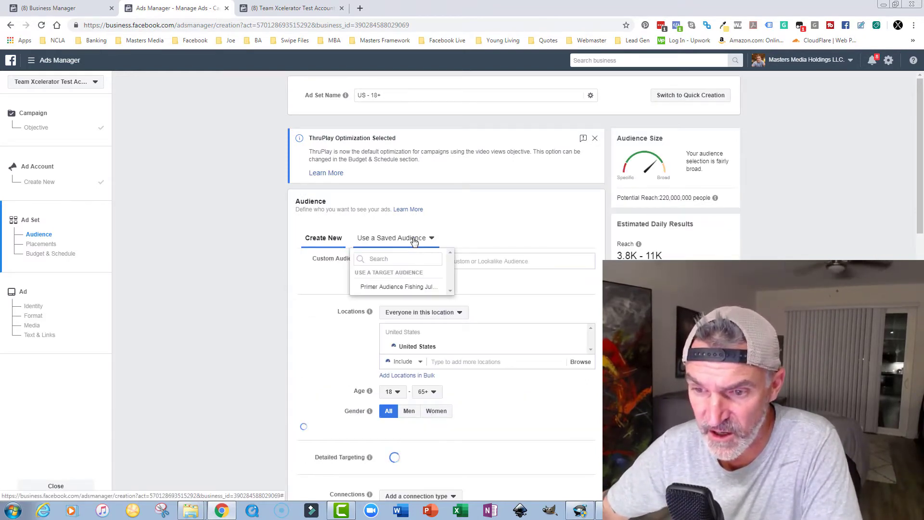
click(390, 288)
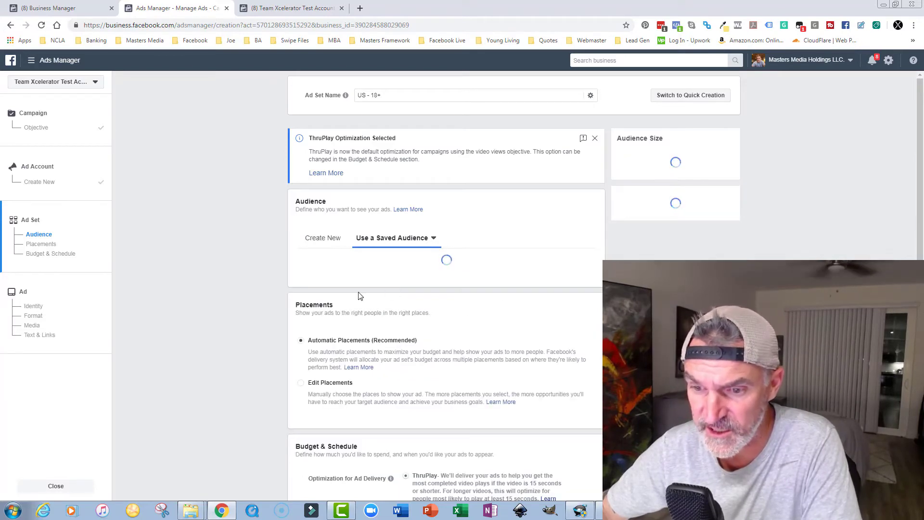
scroll(330, 298, down, 1)
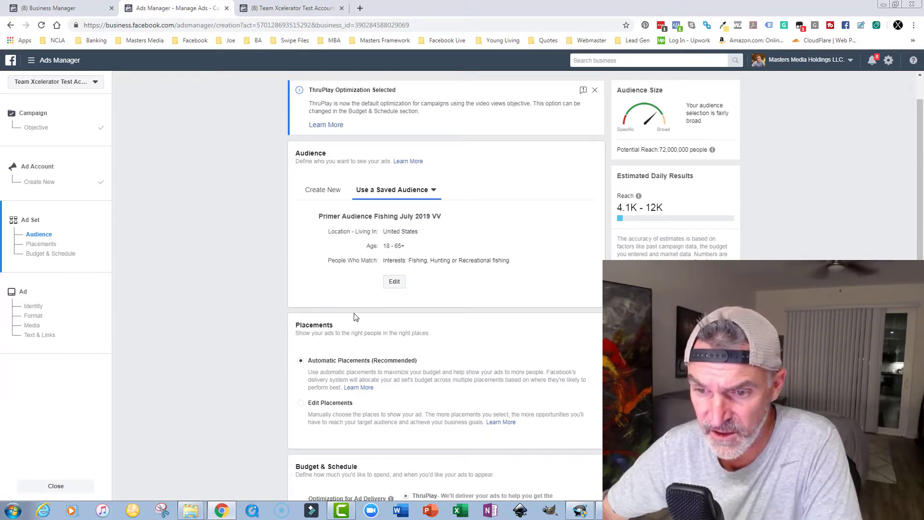
- Keep automatic placements, optimize ad delivery for 2-Second Continuous Video Views, and dismiss the two optimization notices
scroll(353, 316, down, 3)
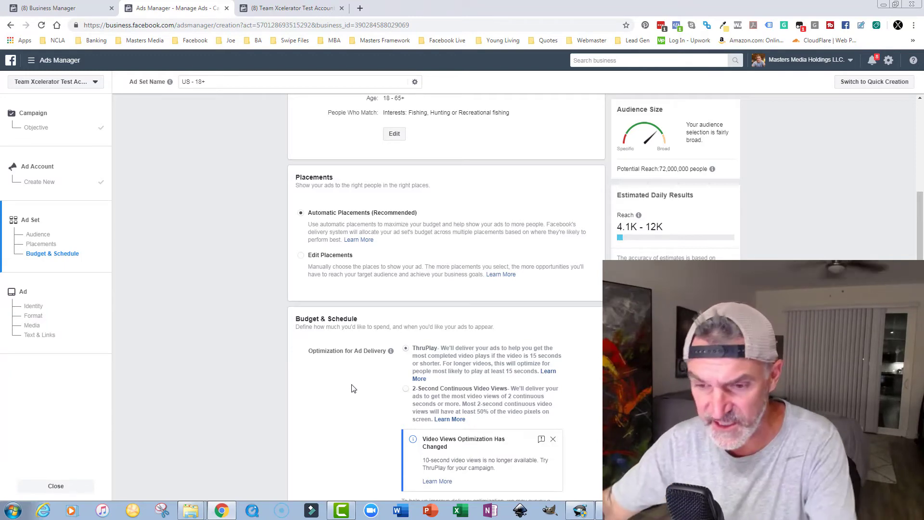
scroll(354, 388, down, 3)
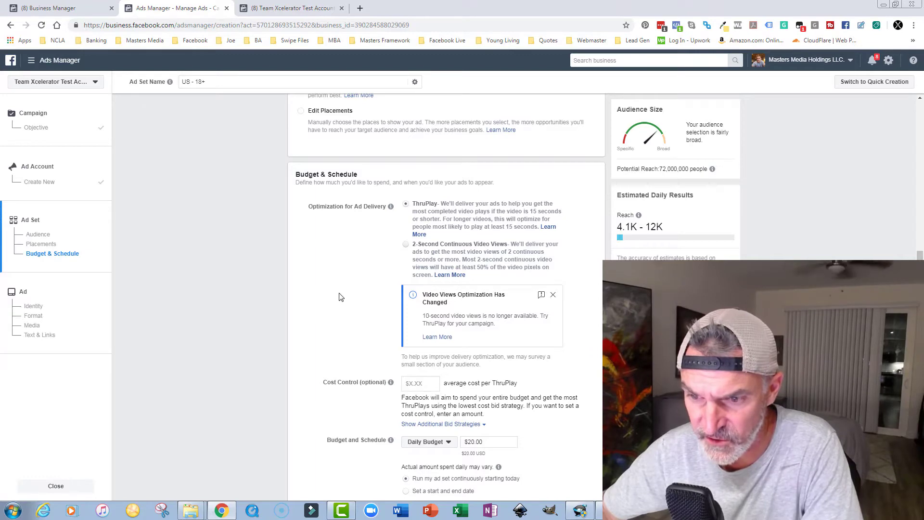
scroll(339, 298, down, 1)
scroll(338, 298, down, 1)
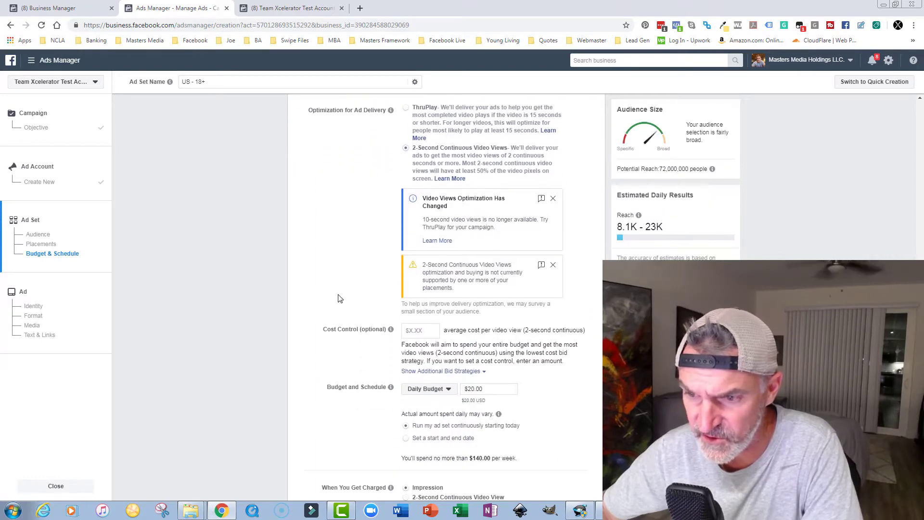
click(553, 200)
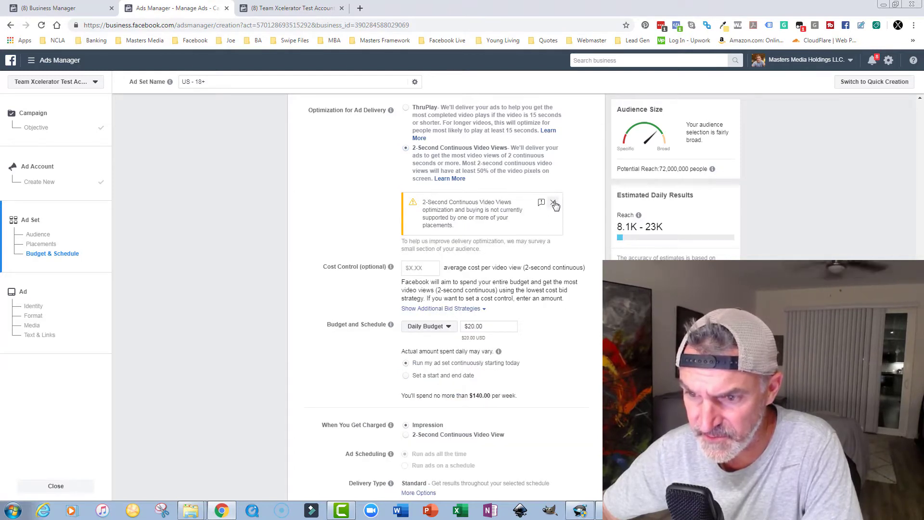
click(554, 203)
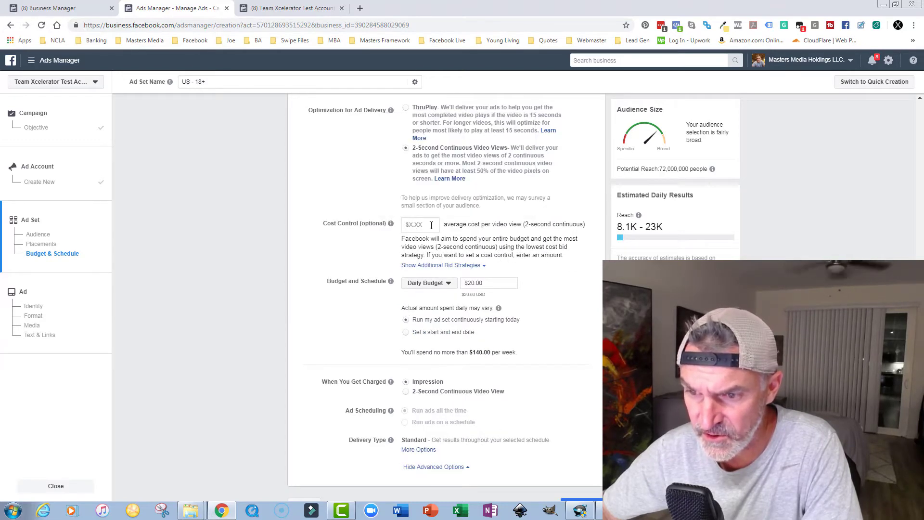
- Set the ad set's daily budget to $5.00
scroll(357, 255, down, 1)
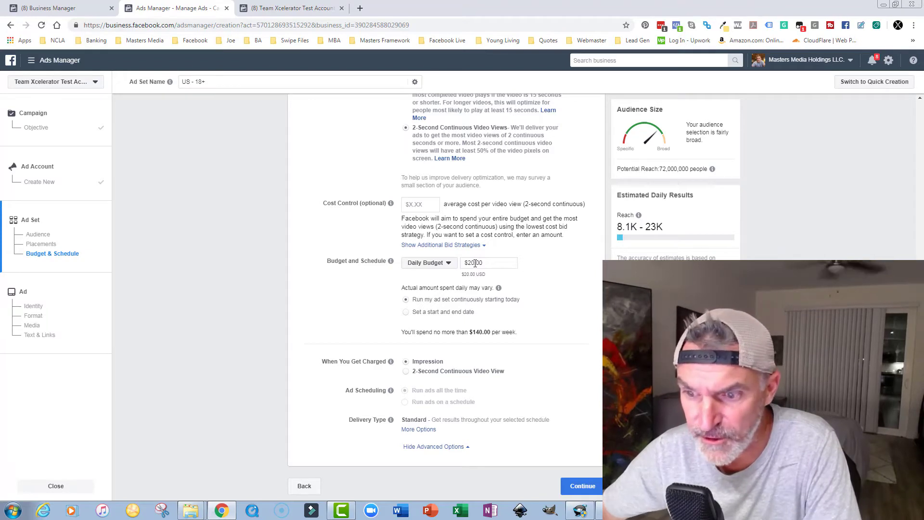
click(476, 263)
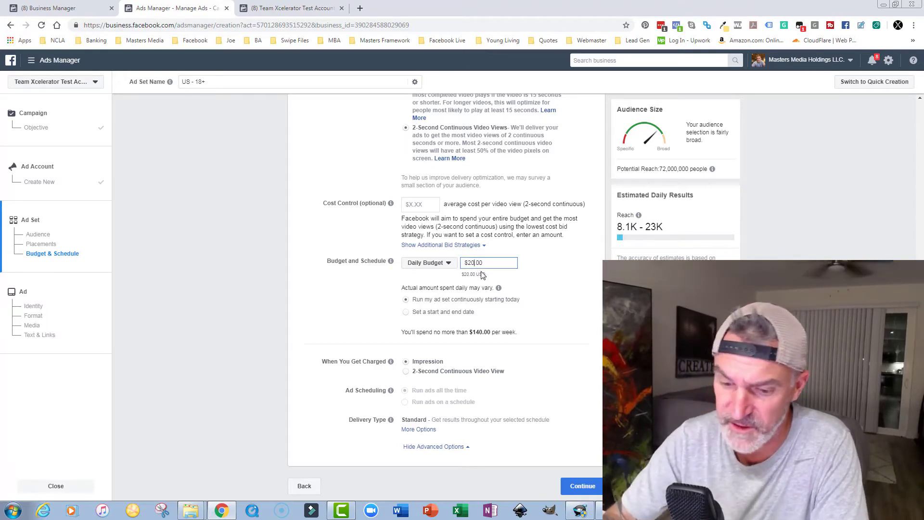
key(BackSpace)
key(BackSpace)
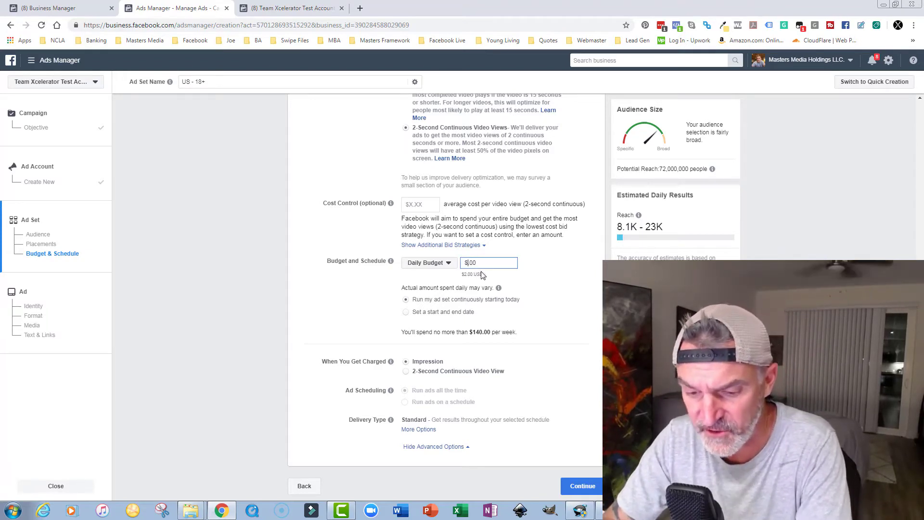
click(372, 302)
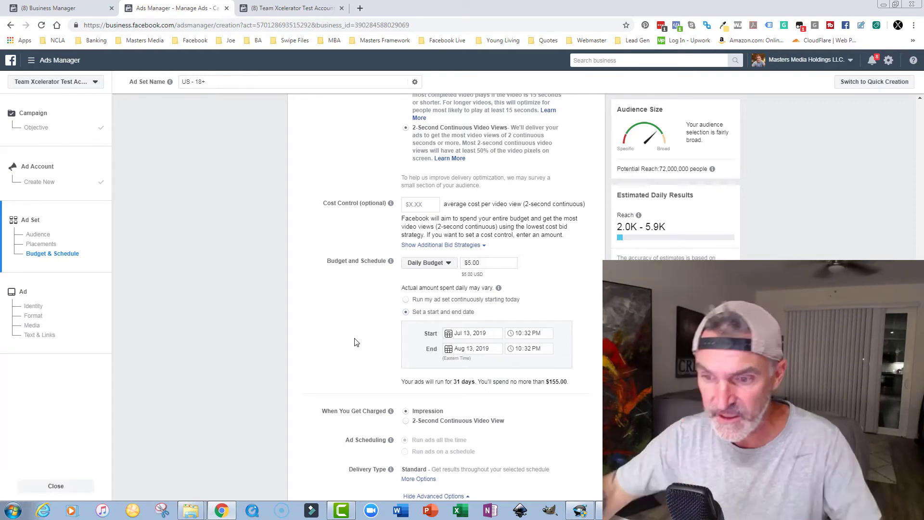
- Schedule the ad set with a start and end date, setting the end date to July 27, 2019
click(448, 350)
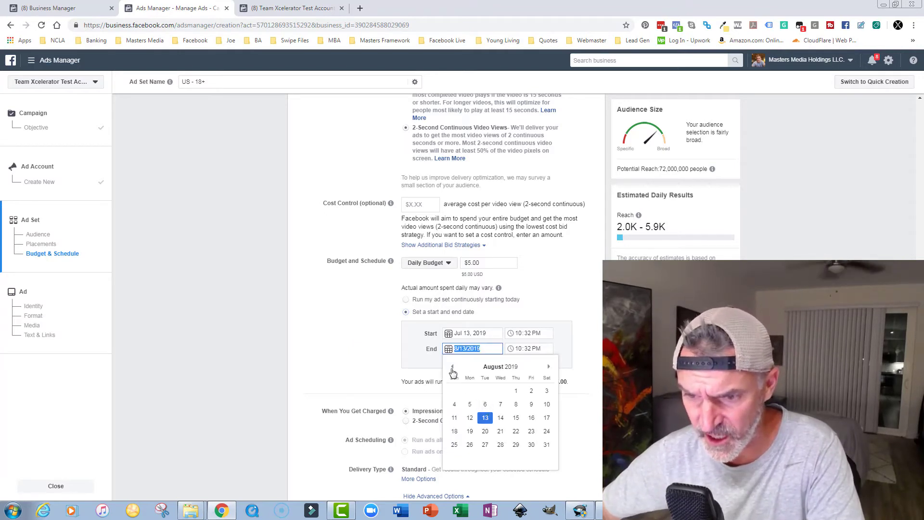
click(453, 368)
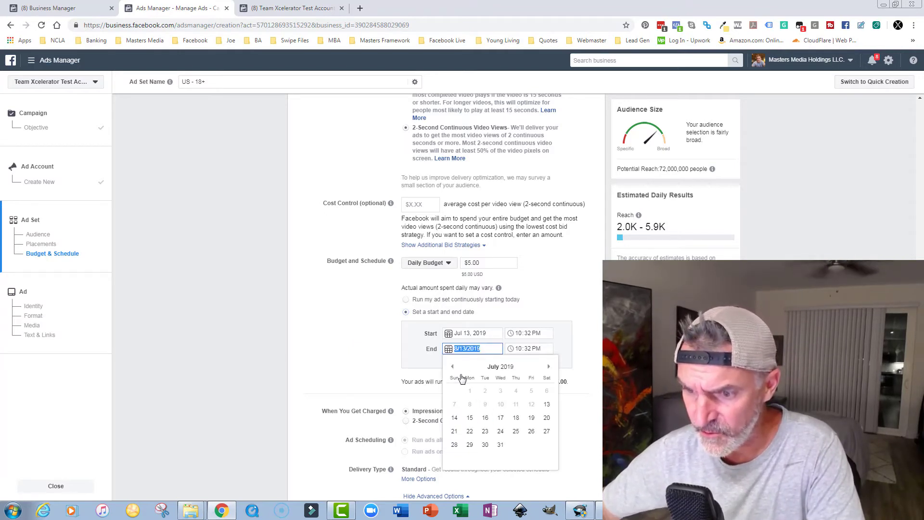
click(547, 431)
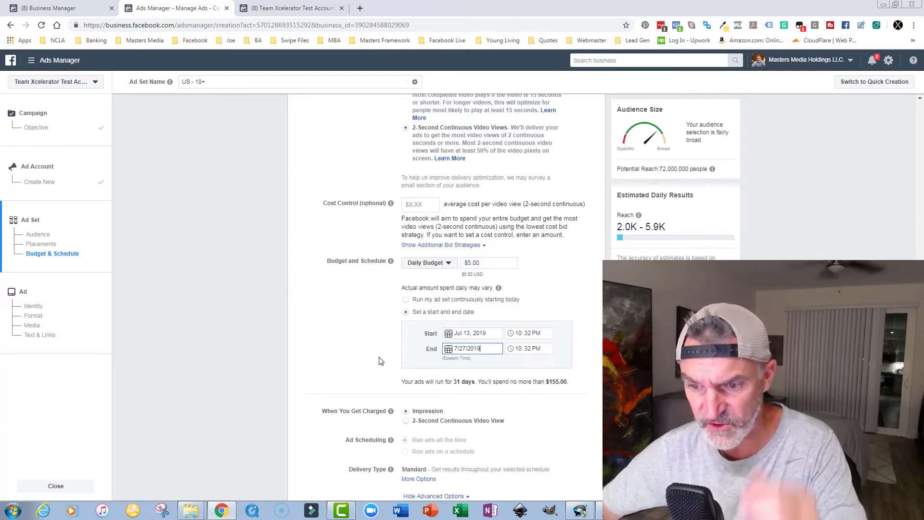
- Set the ad set to be charged per 2-Second Continuous Video View and continue to the ad setup
scroll(348, 392, down, 1)
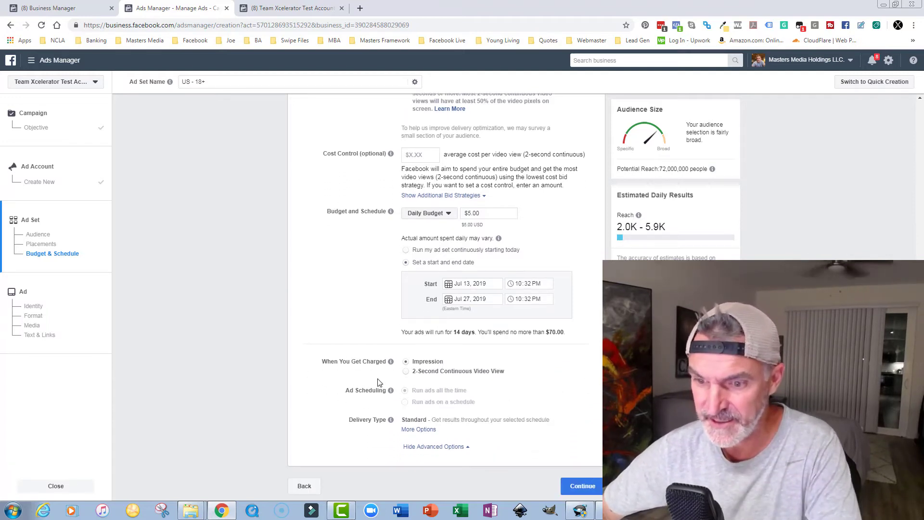
click(406, 372)
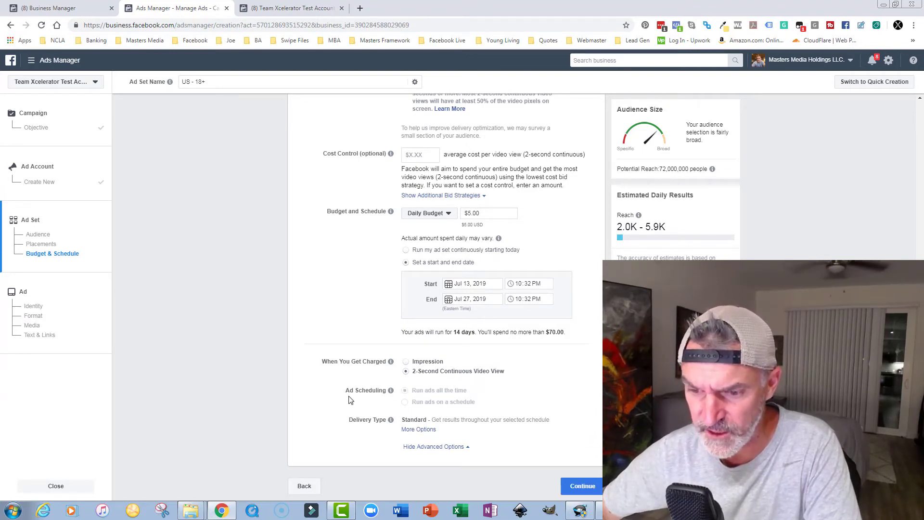
click(582, 486)
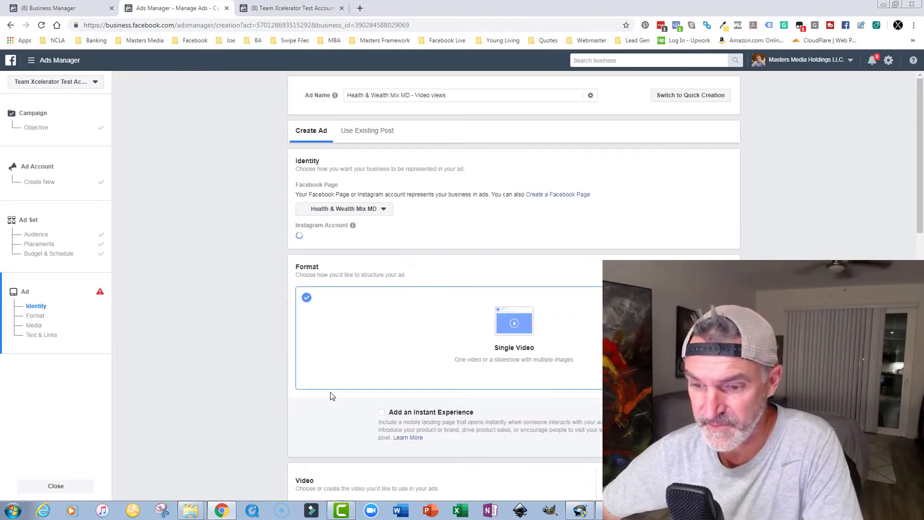
scroll(332, 396, down, 2)
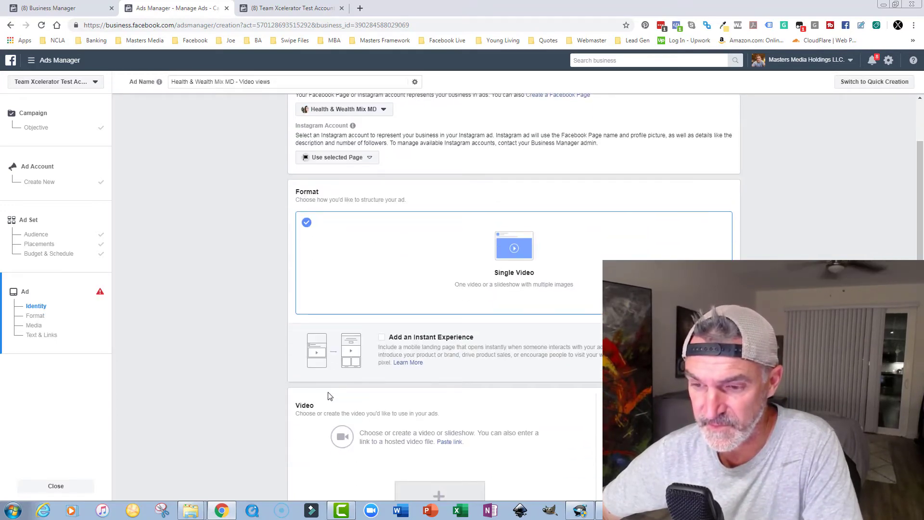
scroll(330, 396, down, 2)
scroll(330, 396, down, 2)
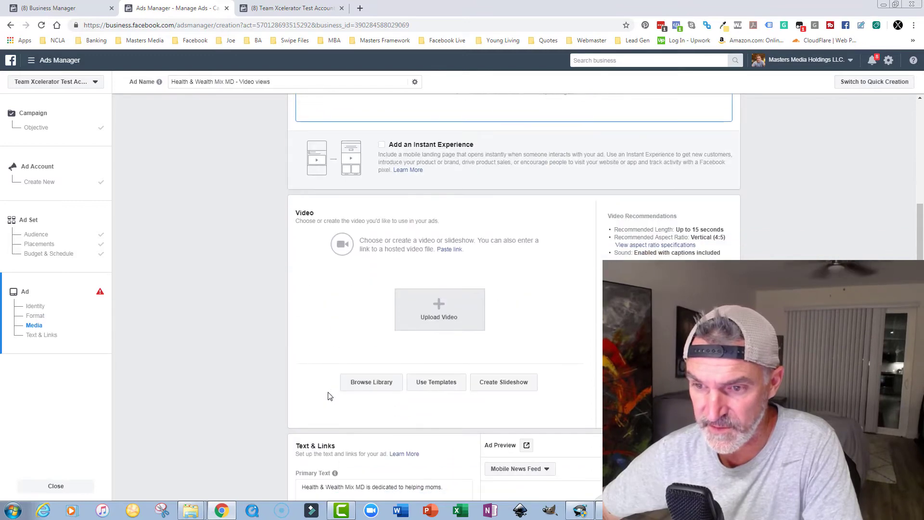
scroll(330, 396, down, 1)
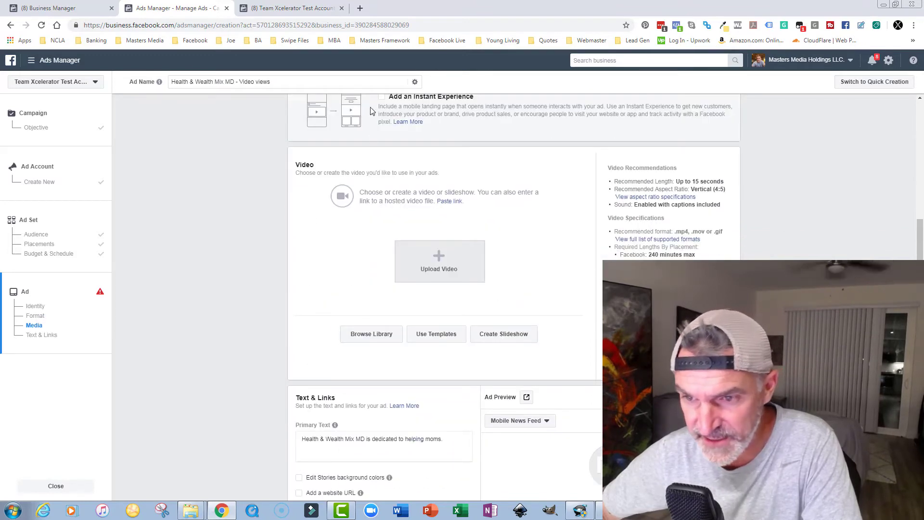
click(376, 340)
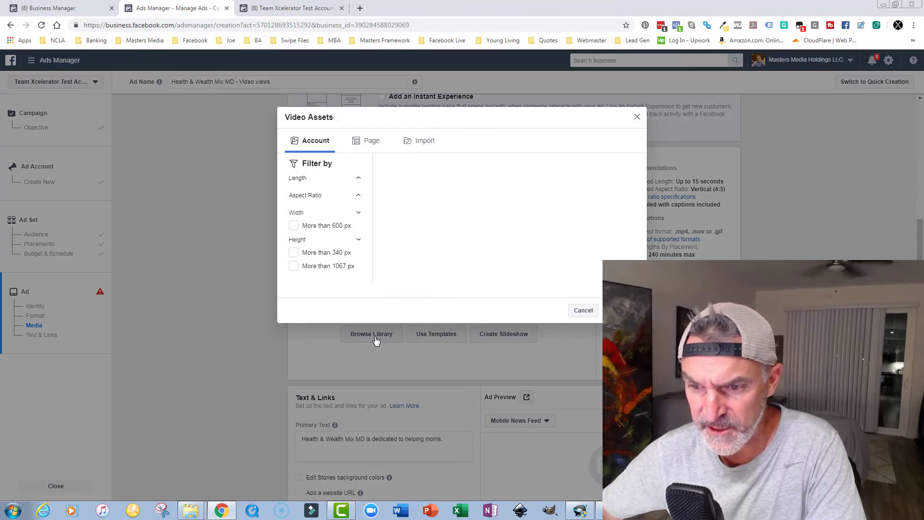
click(367, 144)
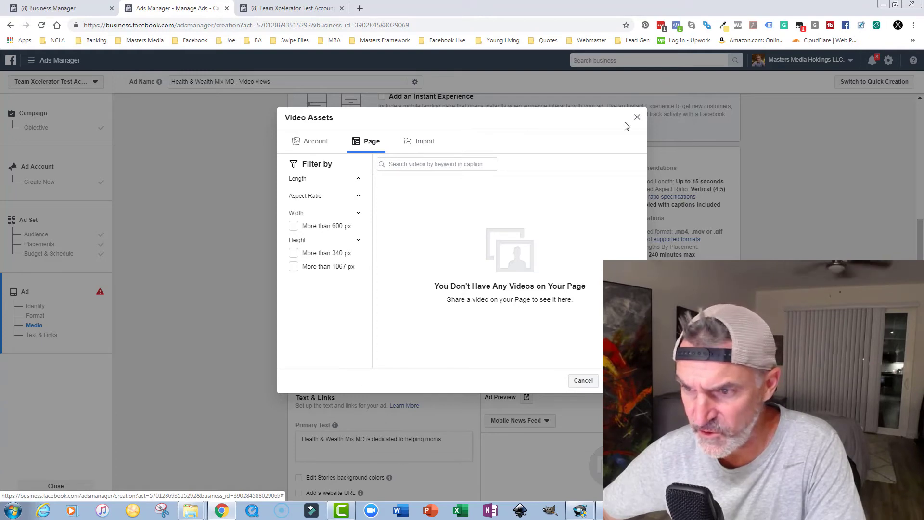
click(637, 117)
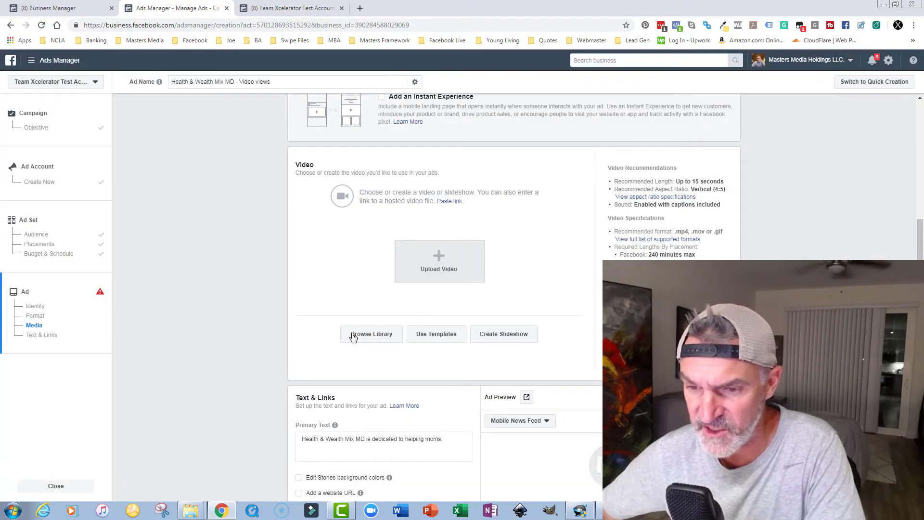
- Set the ad's Facebook Page to Team Xcelerator Test Account and keep the selected Page as its Instagram identity
scroll(352, 334, up, 7)
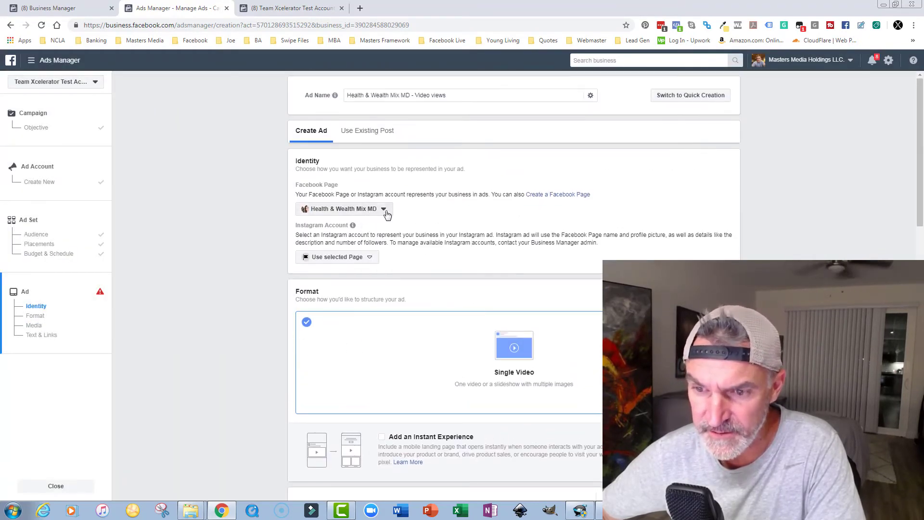
click(383, 208)
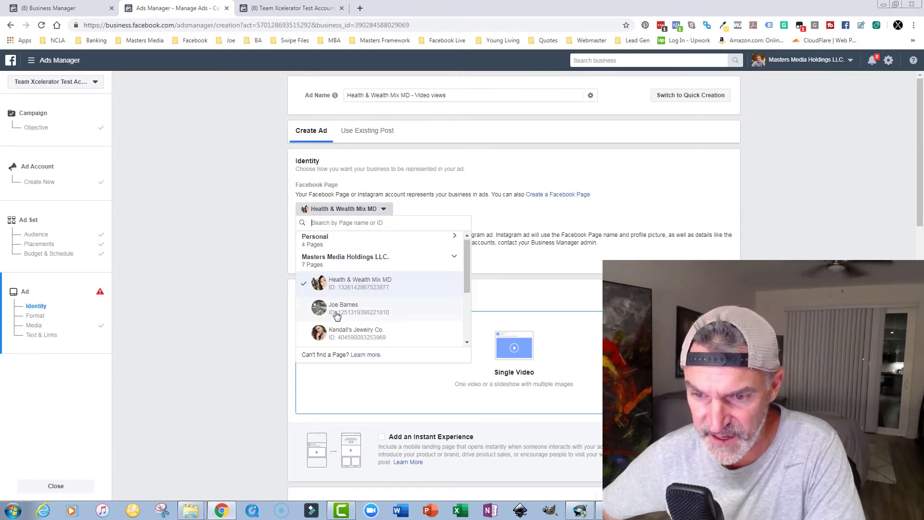
scroll(335, 311, down, 2)
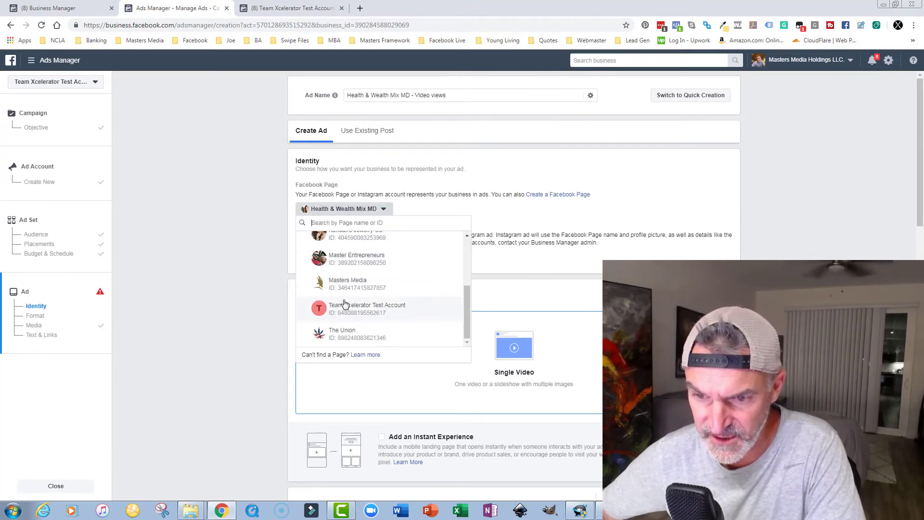
click(348, 309)
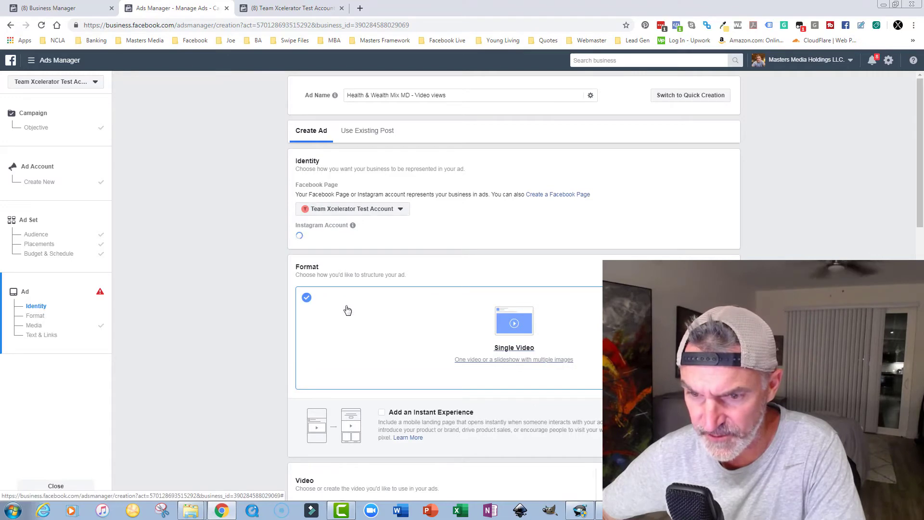
scroll(348, 310, down, 1)
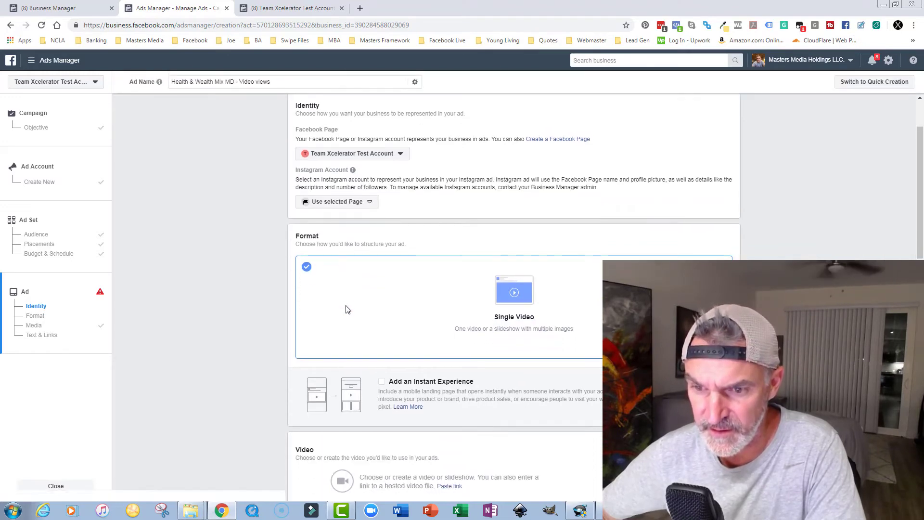
click(373, 203)
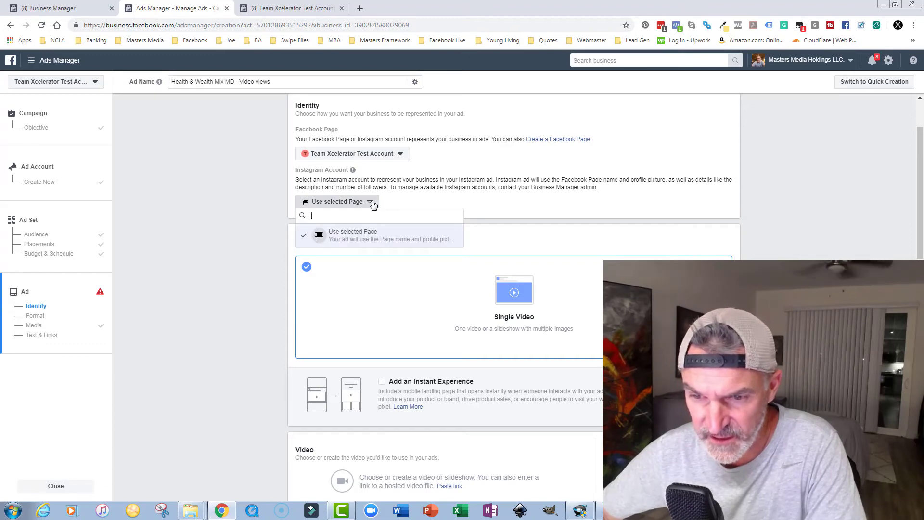
click(373, 204)
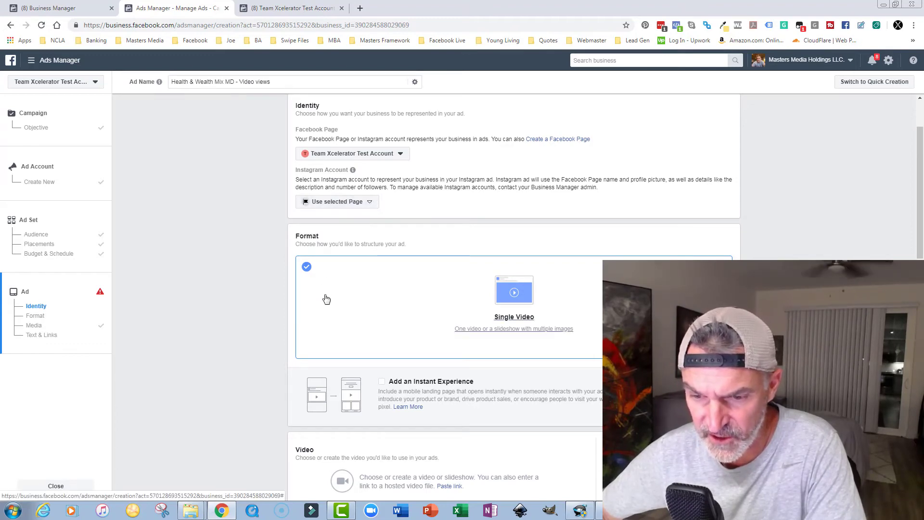
- Choose the Page video "This is Team Xcelerator Test" from the video library as the ad's single video
scroll(324, 296, down, 7)
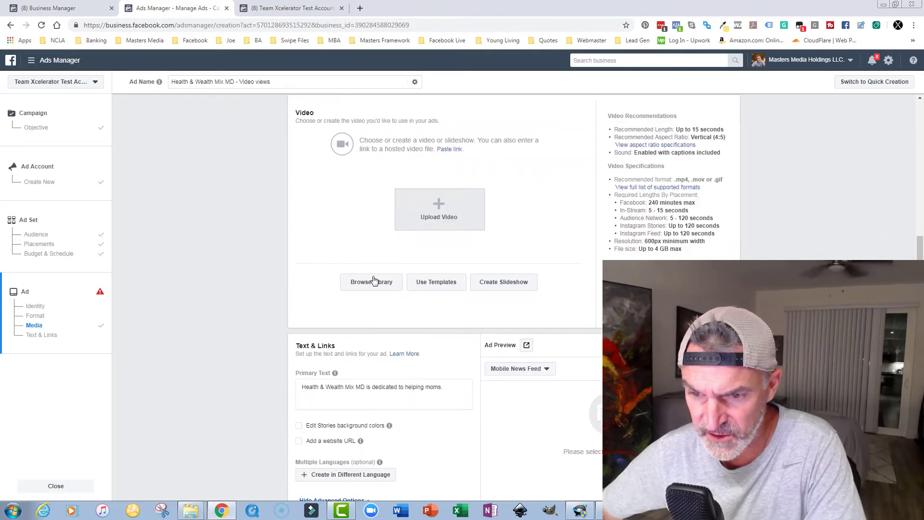
click(373, 283)
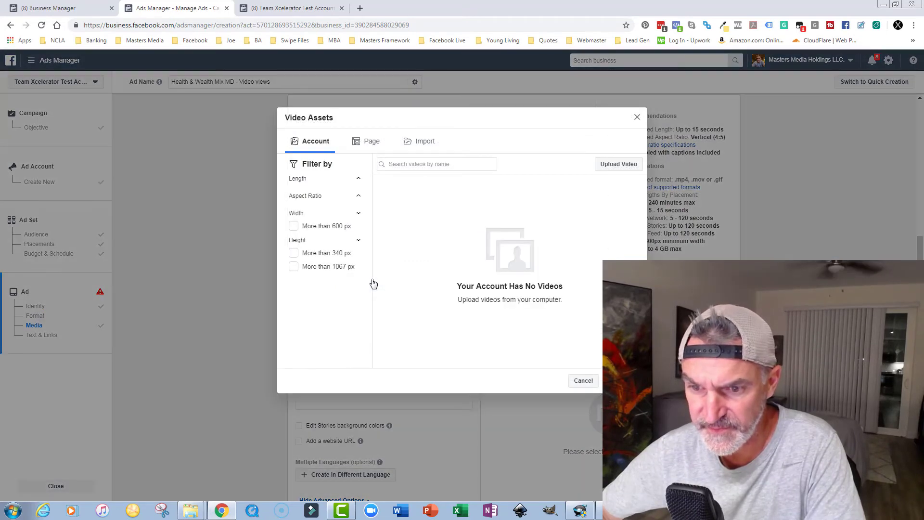
click(377, 142)
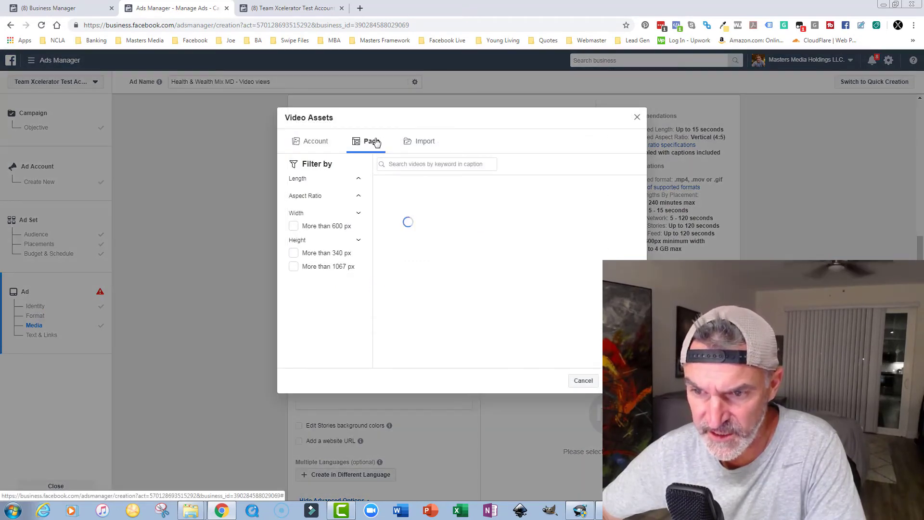
click(405, 212)
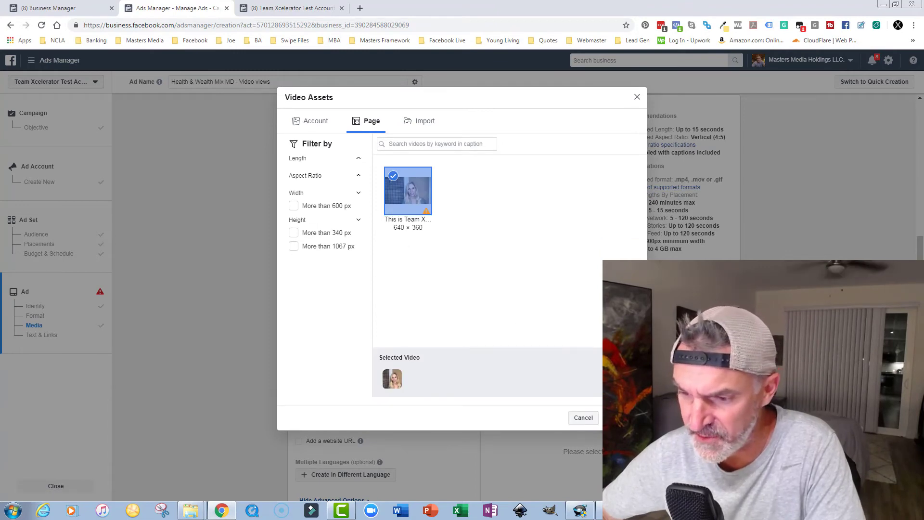
click(621, 418)
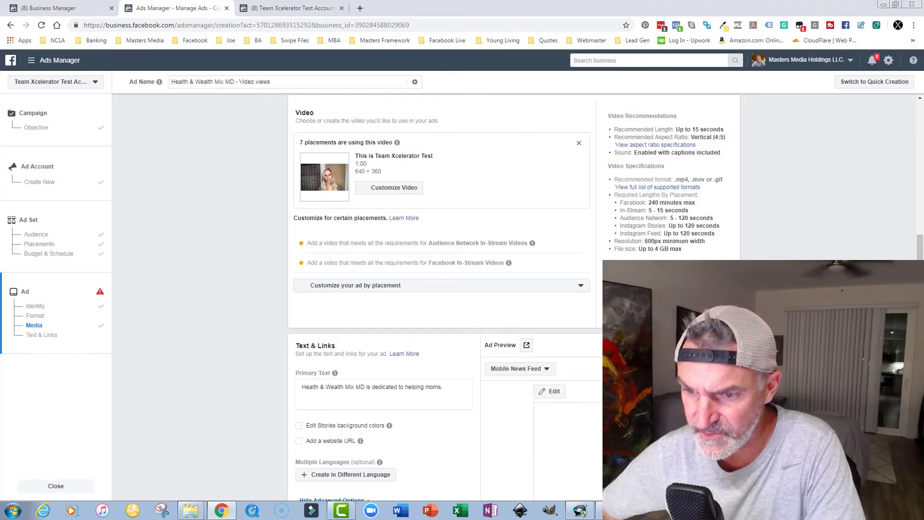
- Replace the ad's primary text with "Text For Test"
scroll(405, 310, down, 4)
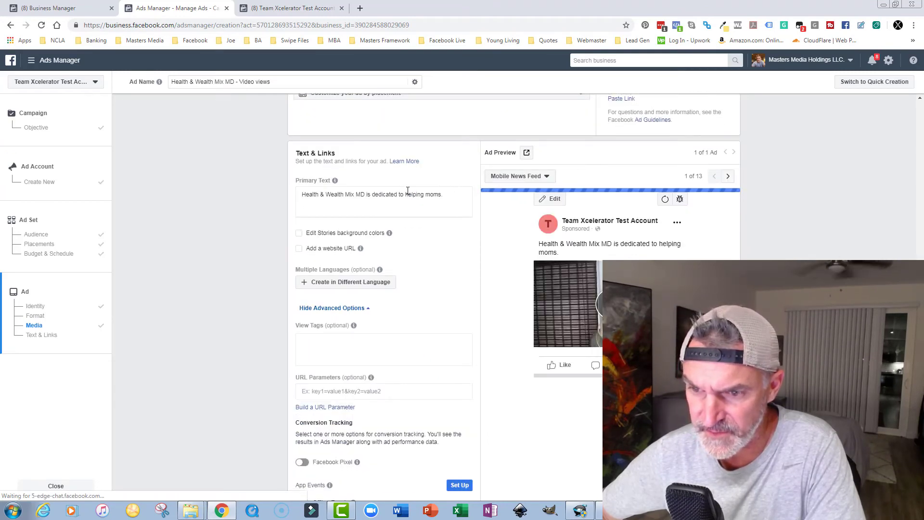
drag(444, 195, 303, 193)
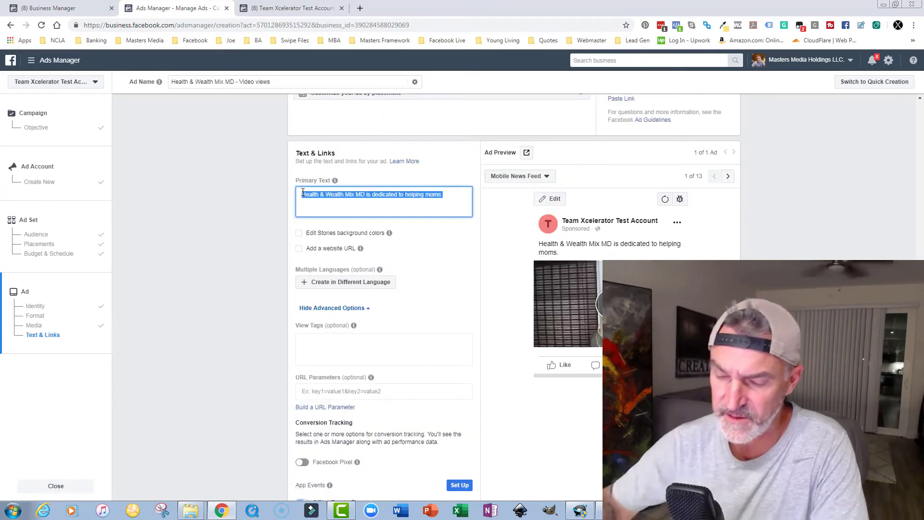
text(Tes)
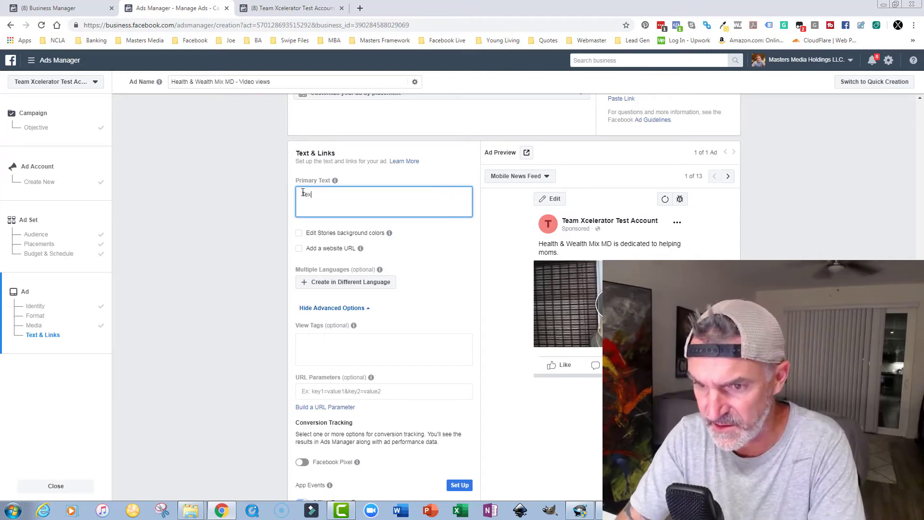
text(t)
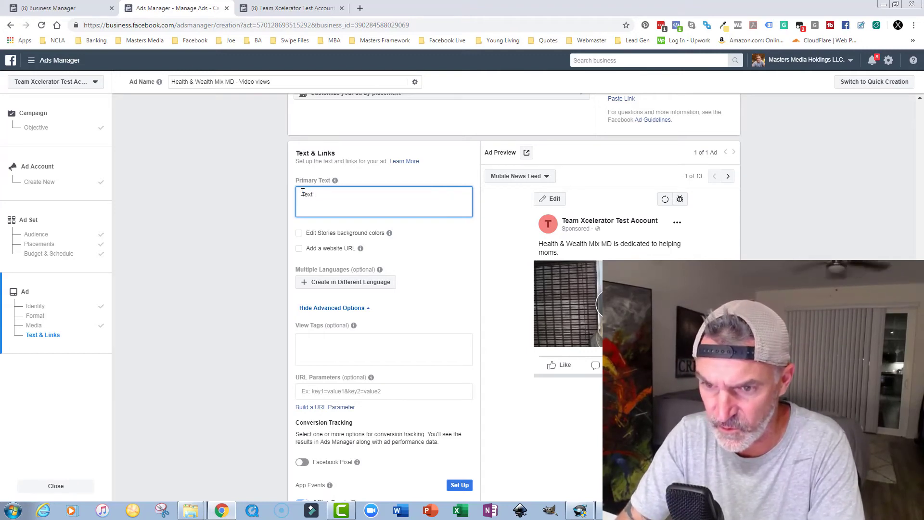
text( For T)
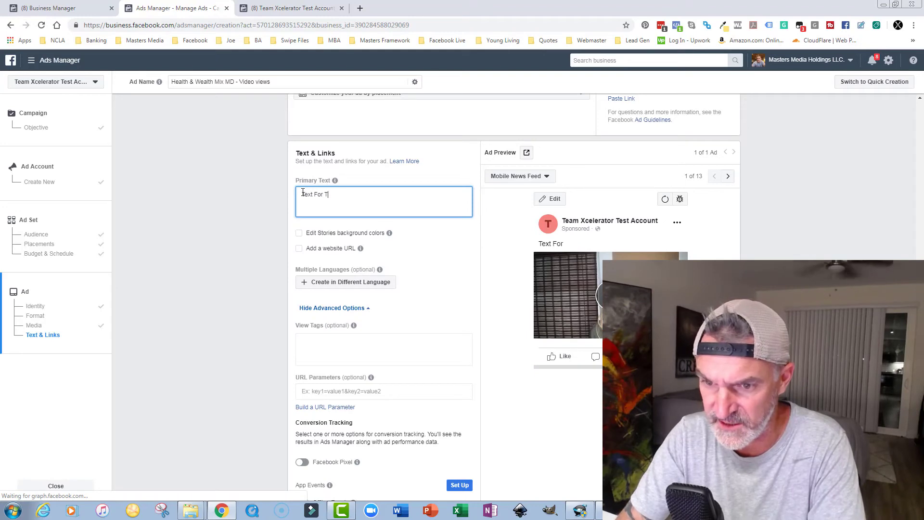
text(est)
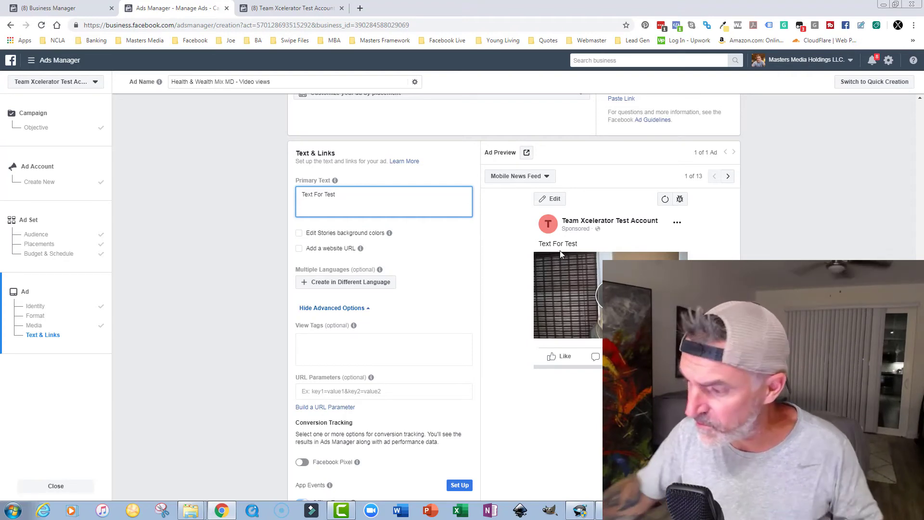
click(300, 249)
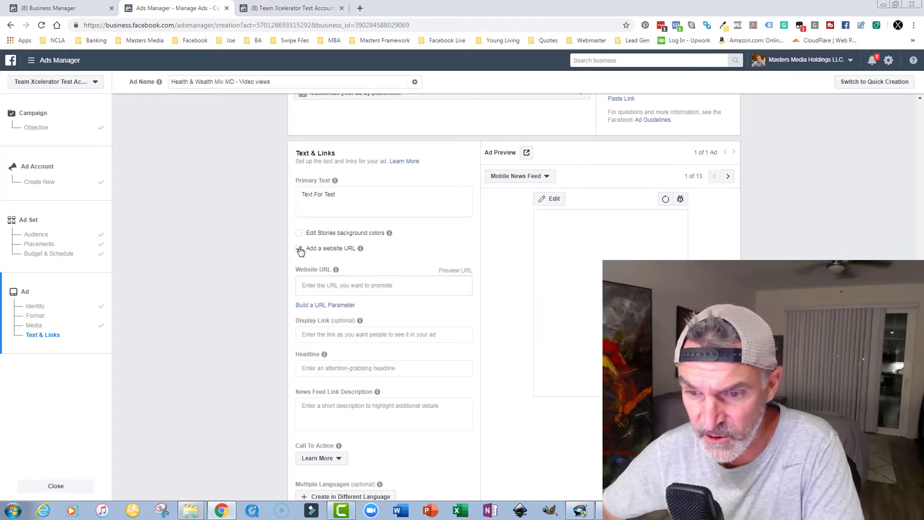
click(326, 285)
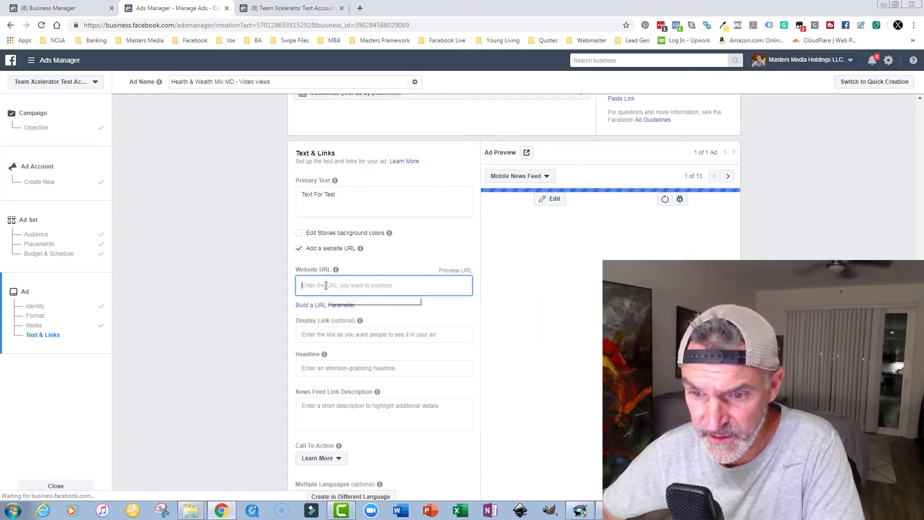
text(https://)
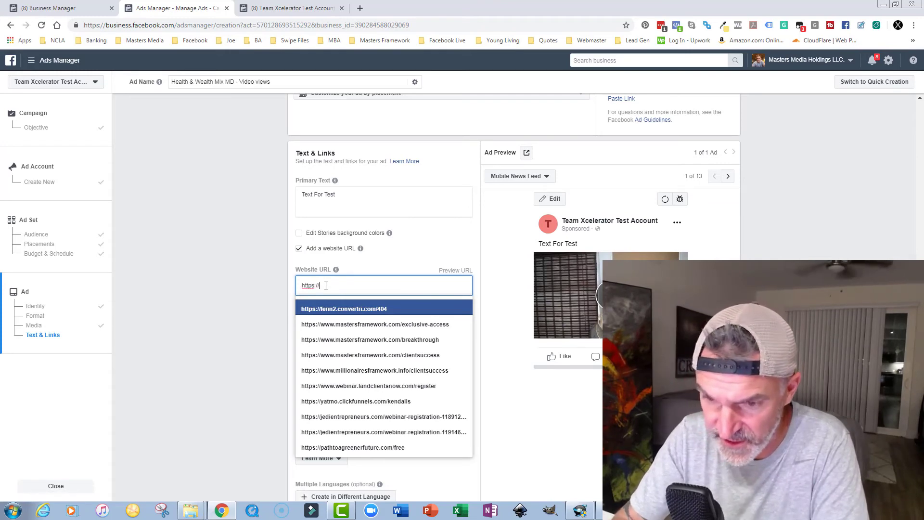
text(joebar)
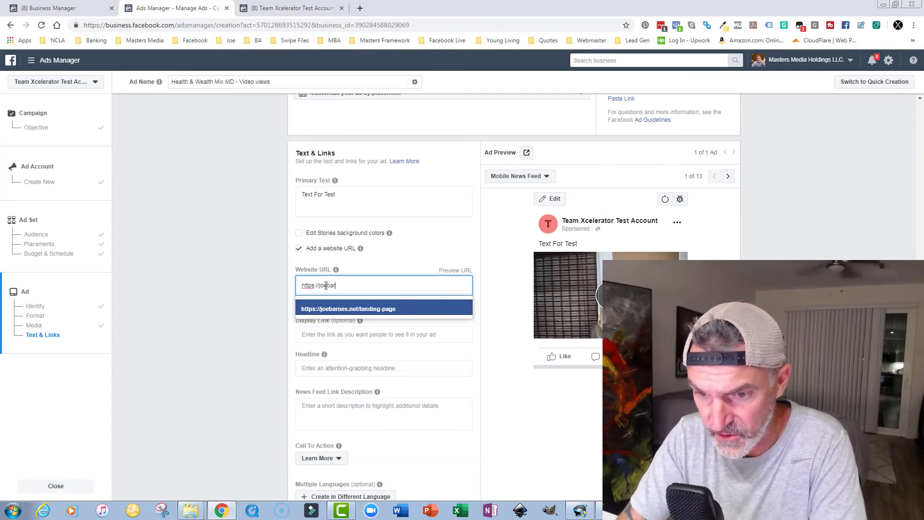
text(nes.net)
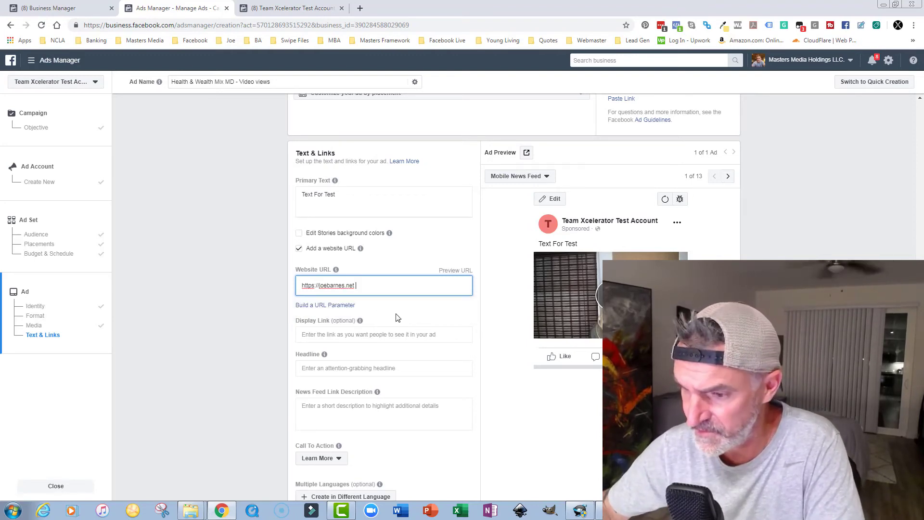
click(357, 331)
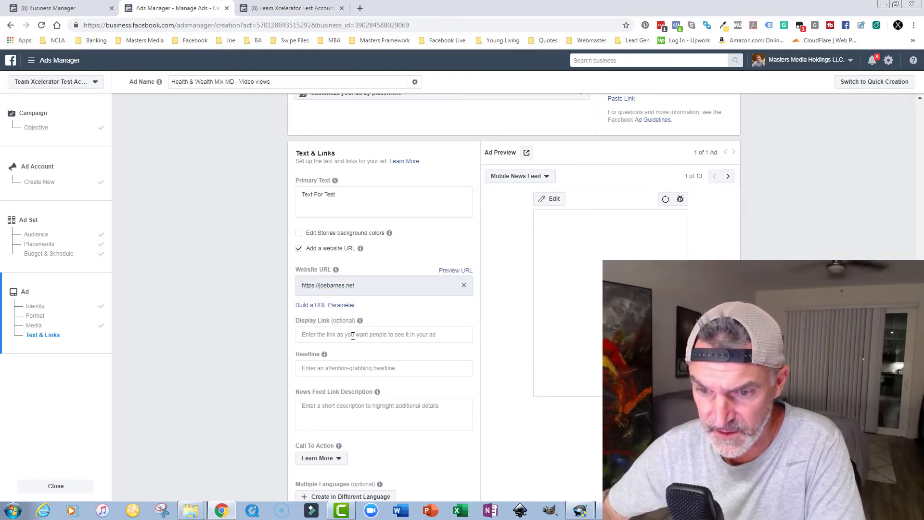
- Enter the ad headline "Are You Ready To Catch Some Bass"
scroll(354, 331, down, 1)
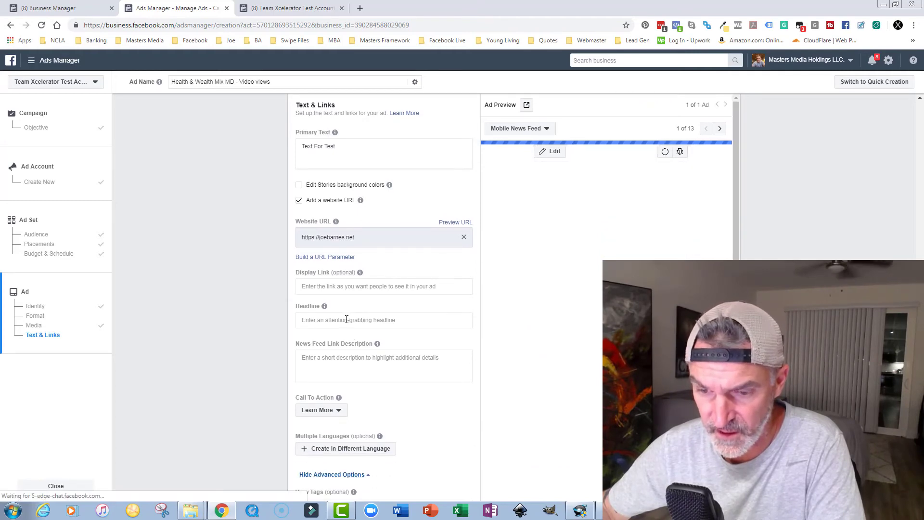
click(347, 319)
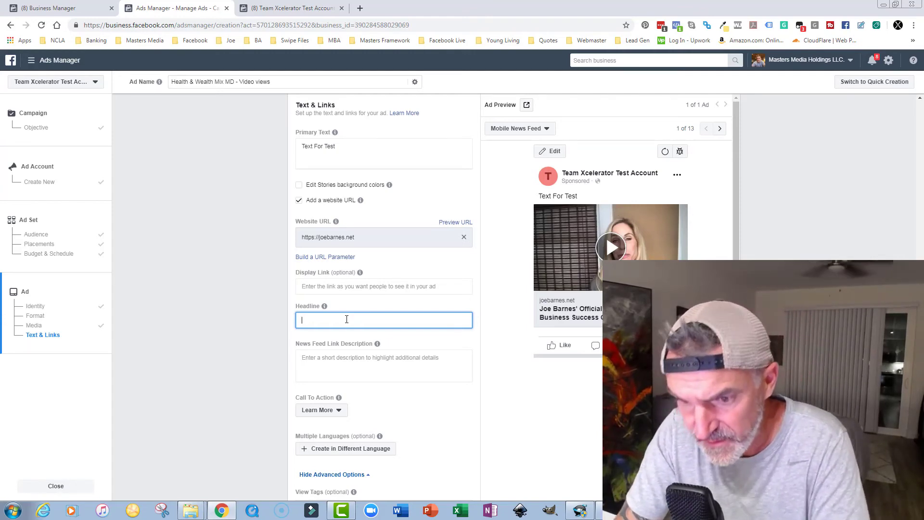
text(ARe)
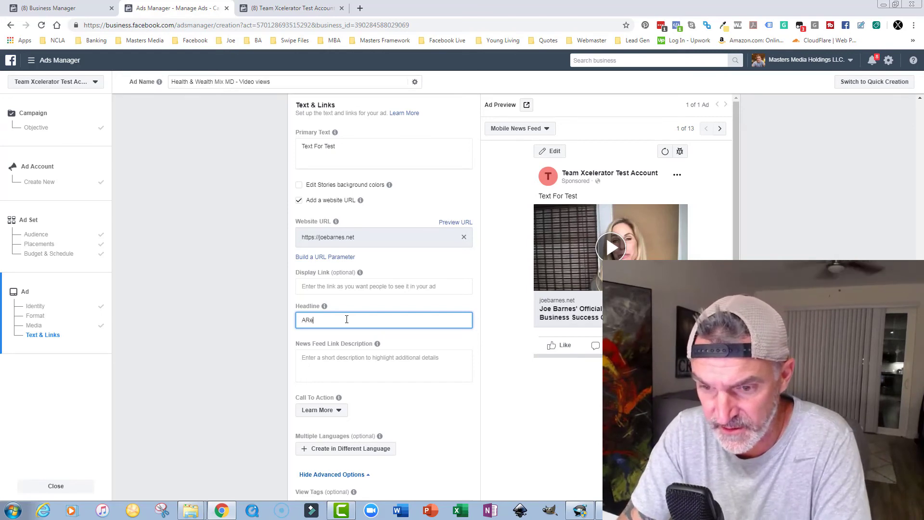
key(BackSpace)
text(re you)
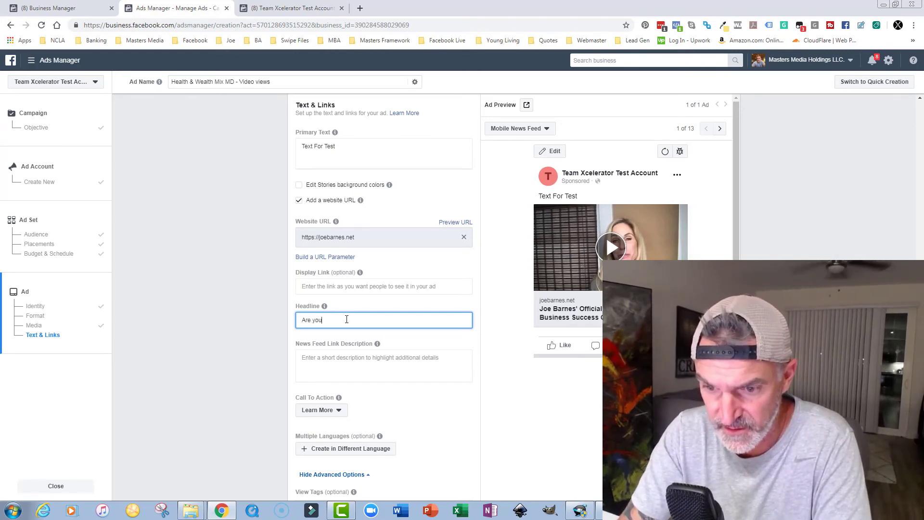
key(BackSpace)
key(BackSpace)
key(BackSpace)
text(You R)
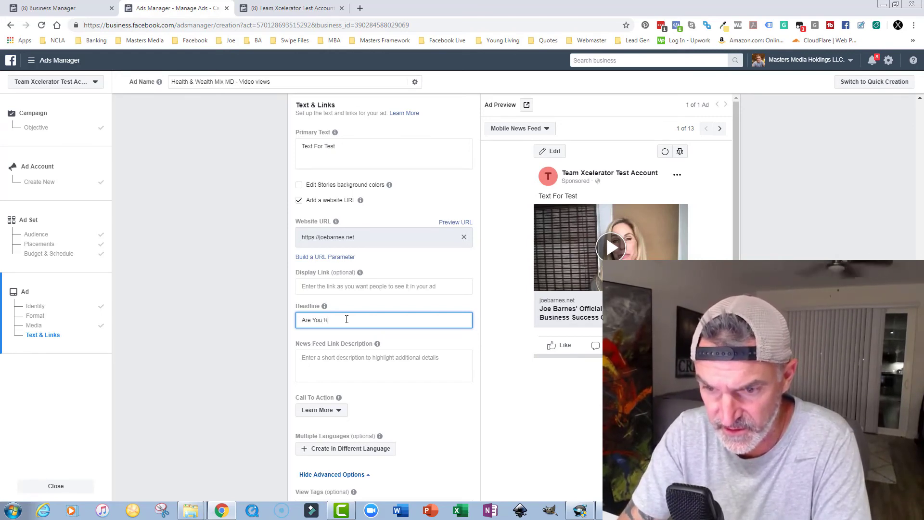
text(eady To Ca)
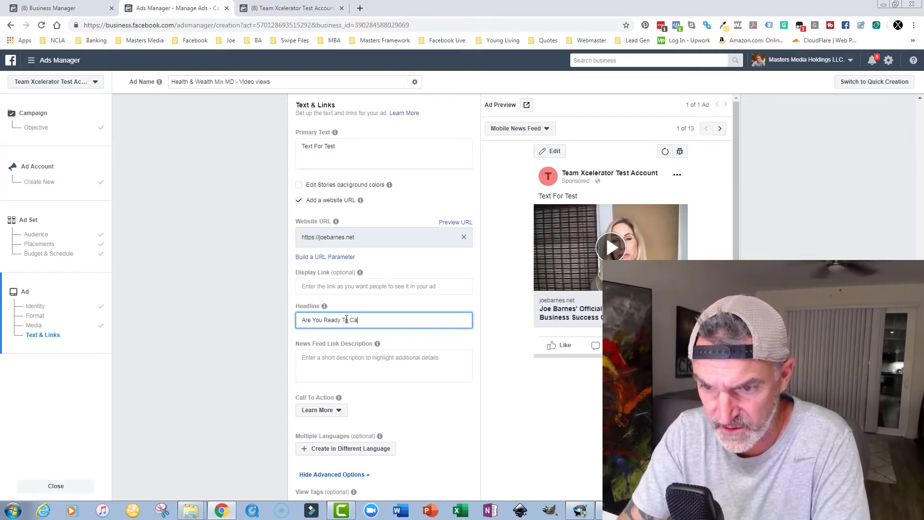
text(tch Some )
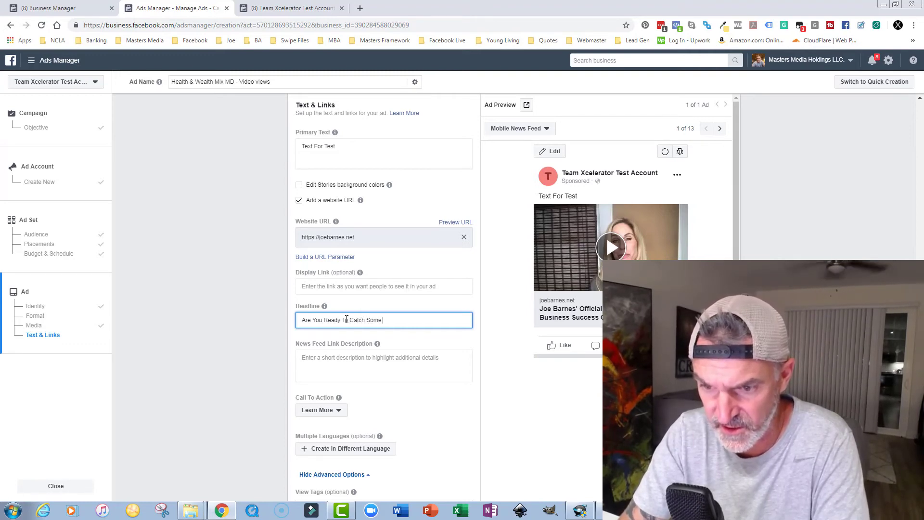
text(Bass)
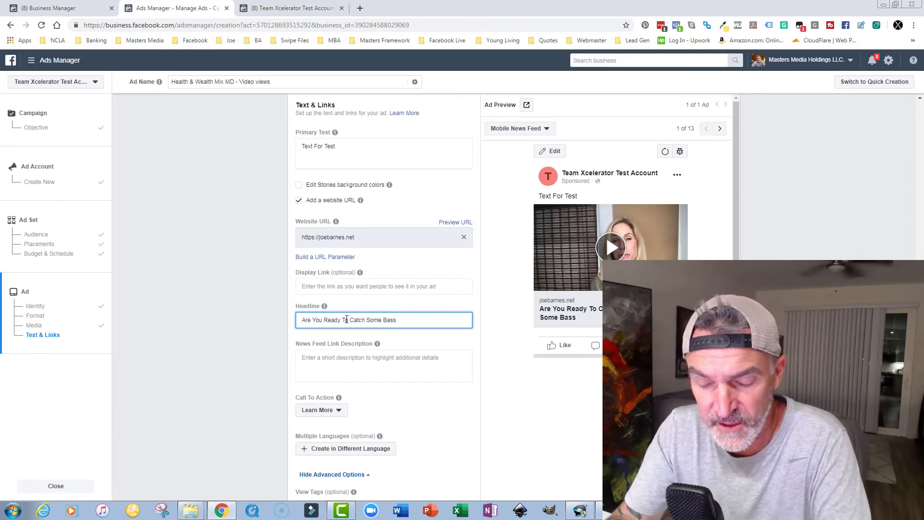
- Replace the headline's last word with "Perch?"
key(BackSpace)
key(BackSpace)
key(BackSpace)
key(BackSpace)
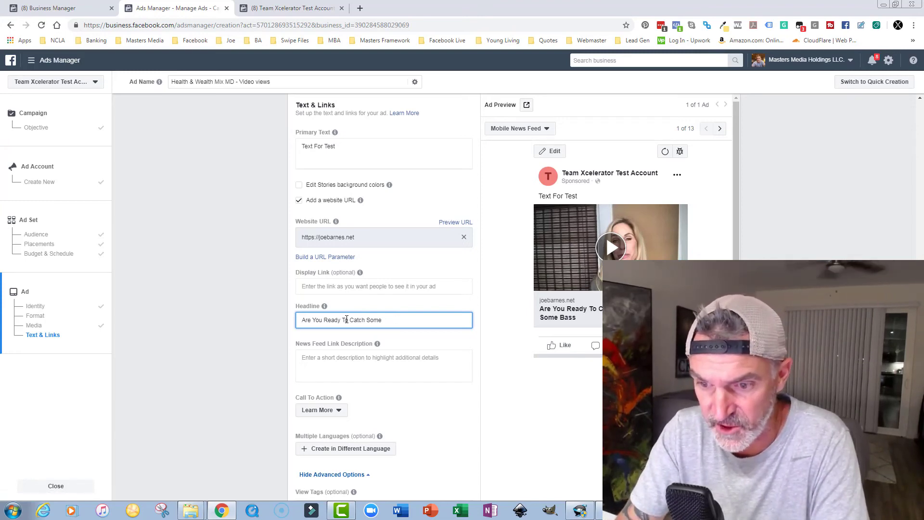
text(Perch)
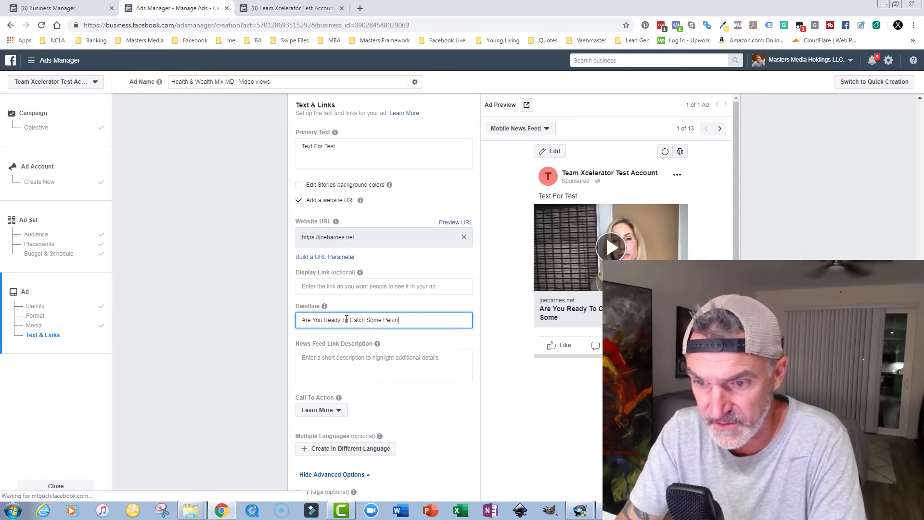
text(?)
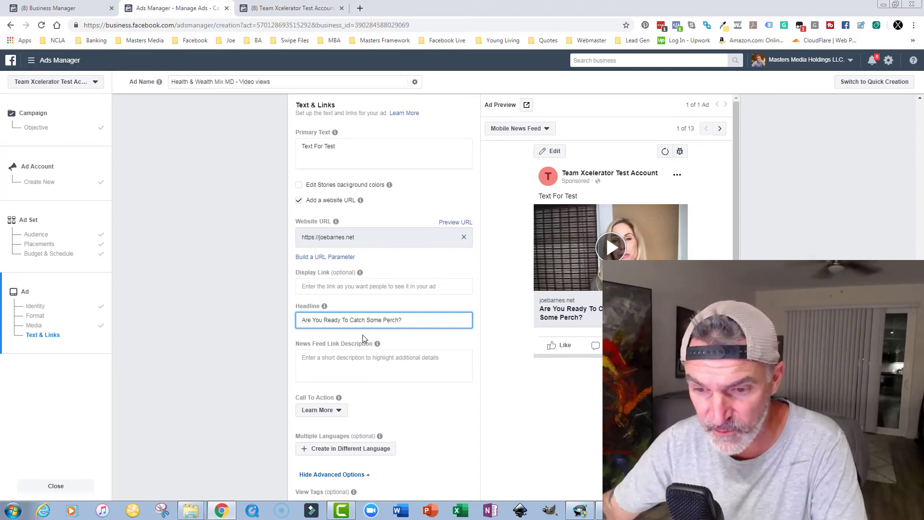
- Turn on Facebook Pixel conversion tracking for the ad, keeping Learn More as the call to action
scroll(363, 339, down, 1)
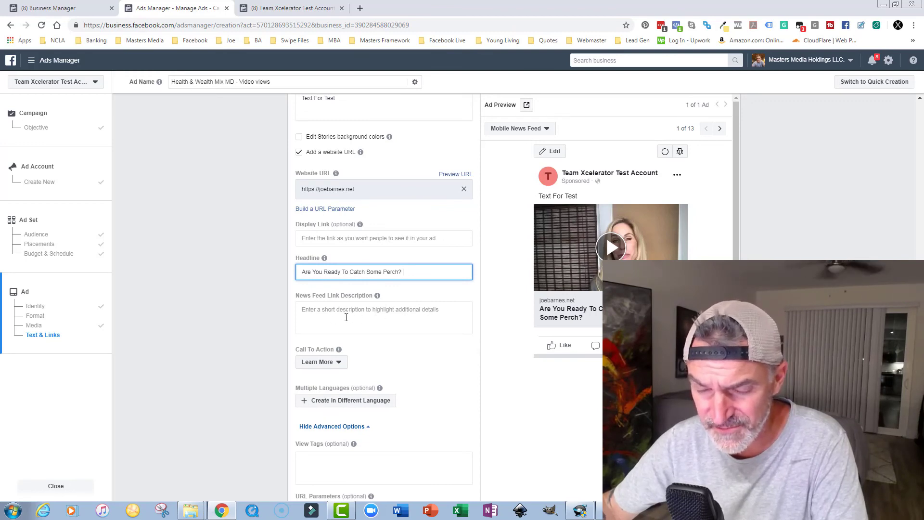
scroll(398, 336, down, 2)
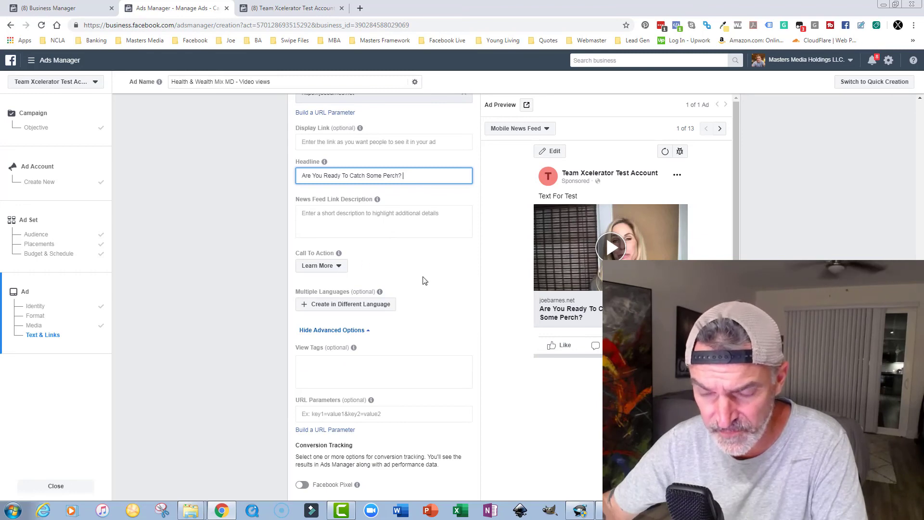
scroll(428, 281, down, 3)
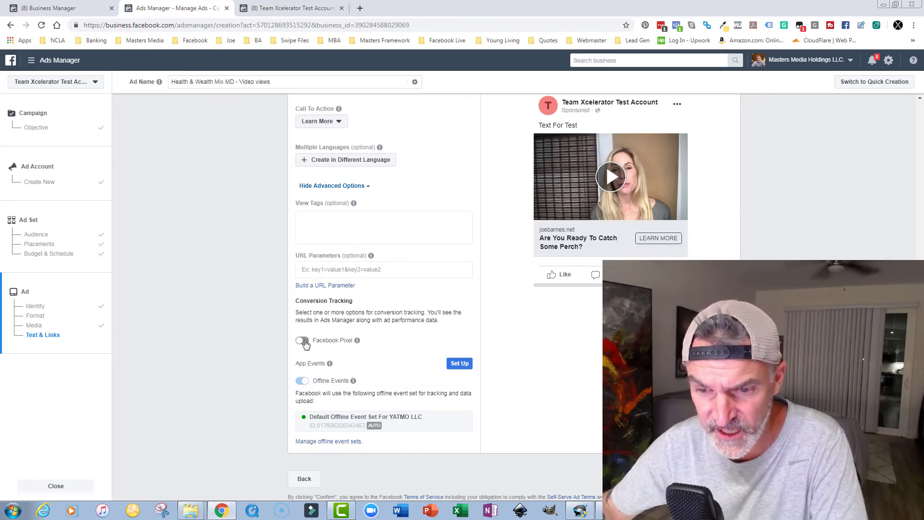
click(305, 343)
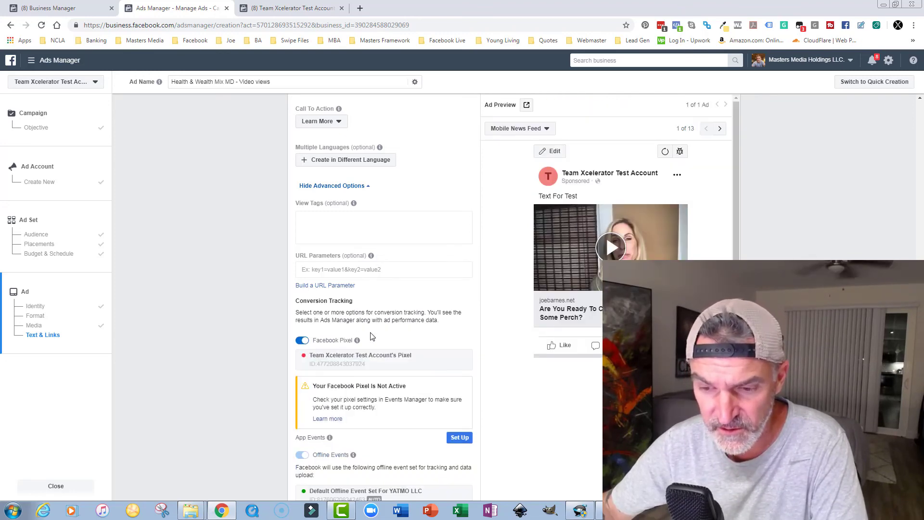
- Review the ad preview and conversion tracking settings, and confirm the video views campaign for submission
scroll(373, 336, down, 2)
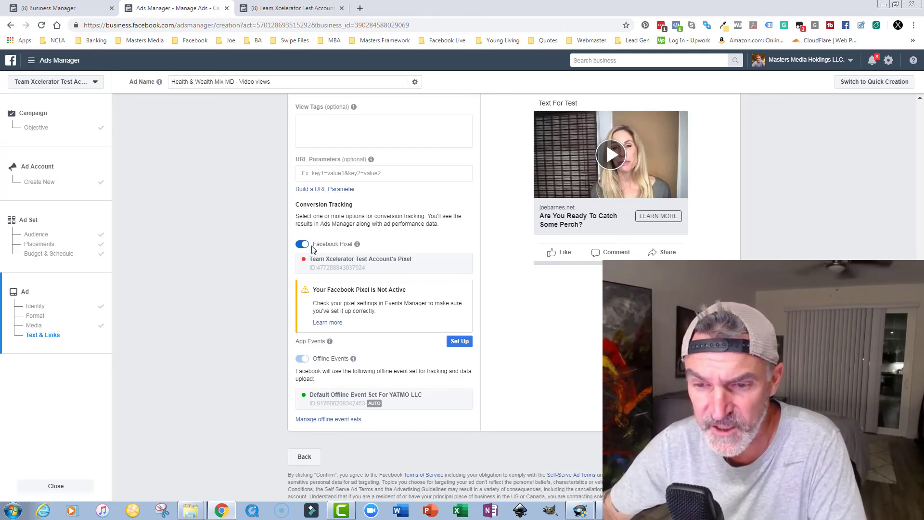
scroll(338, 255, up, 1)
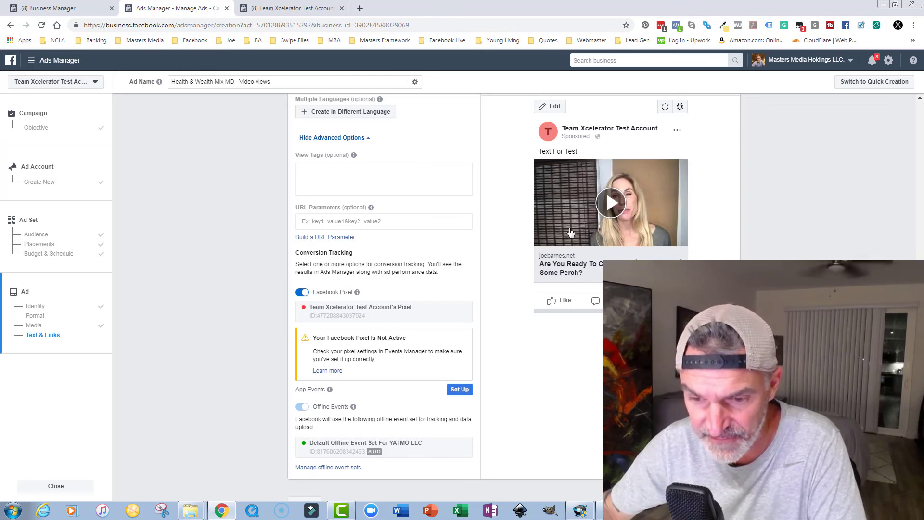
scroll(436, 283, down, 1)
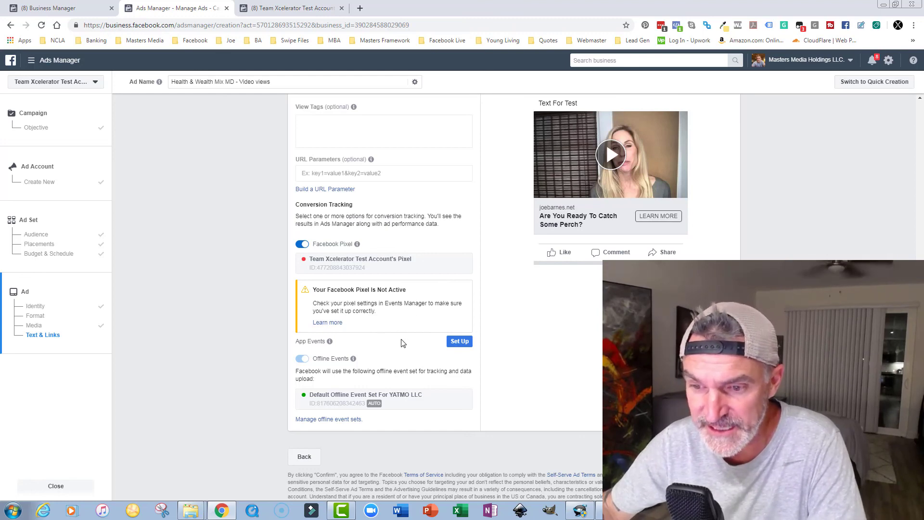
scroll(404, 342, down, 1)
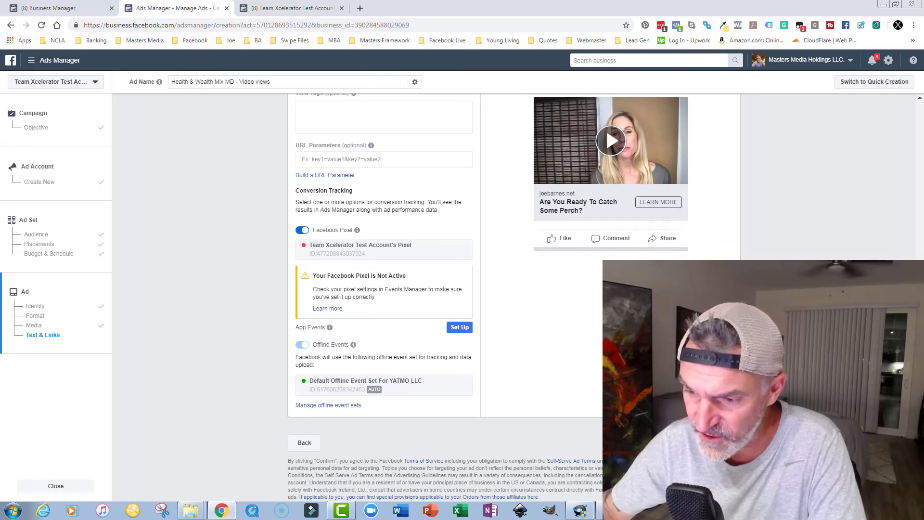
click(721, 442)
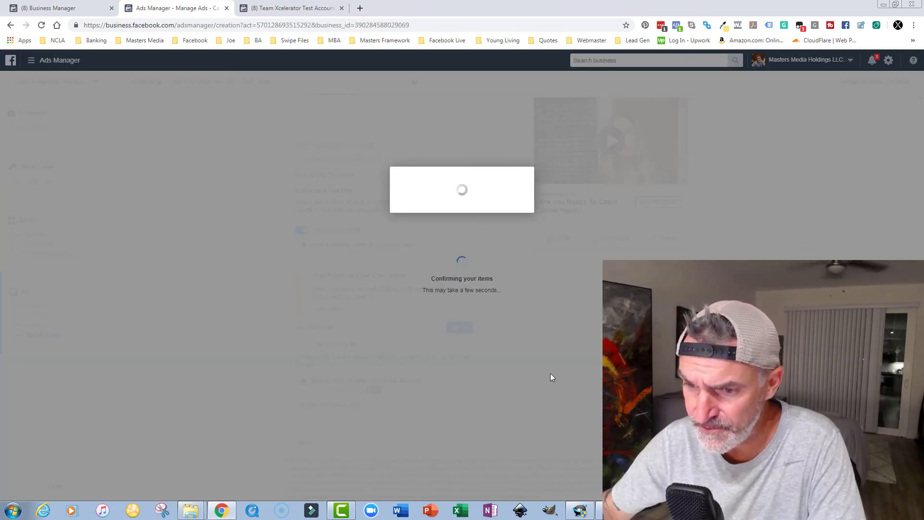